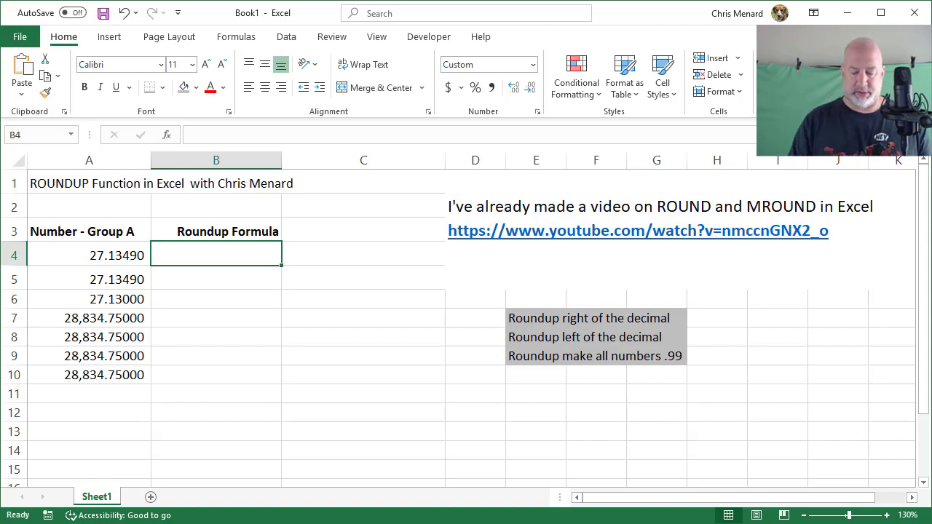
- Enter the formula =ROUNDUP(A4,0) in cell B4 to round the first number up to a whole number
type("=roundup")
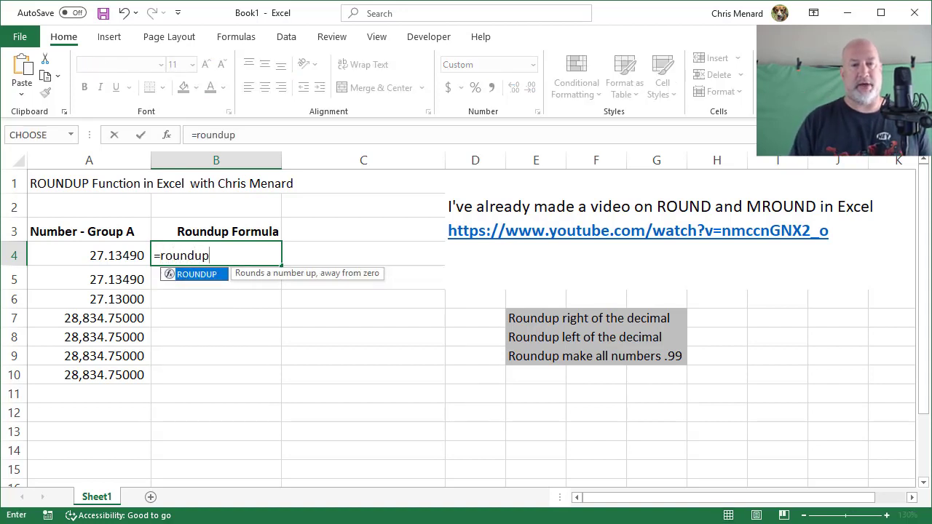
key("Tab")
key("Left")
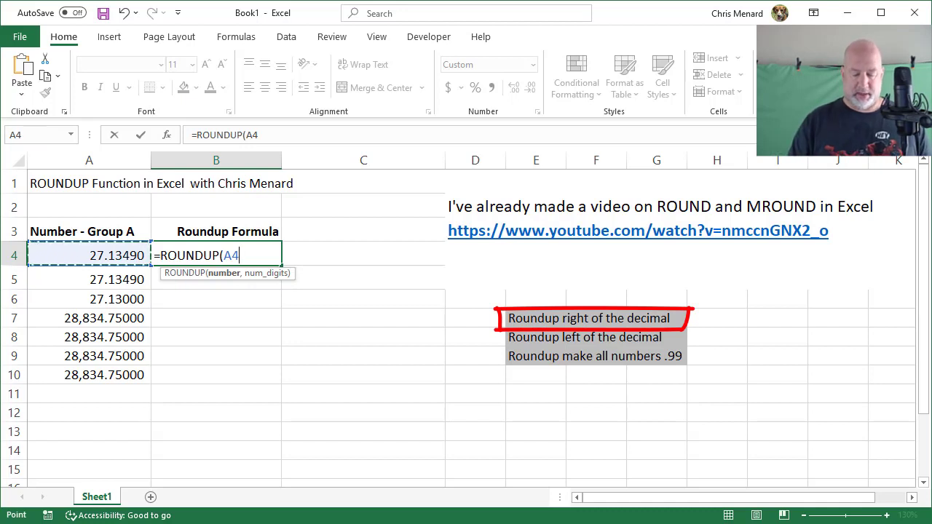
type(",")
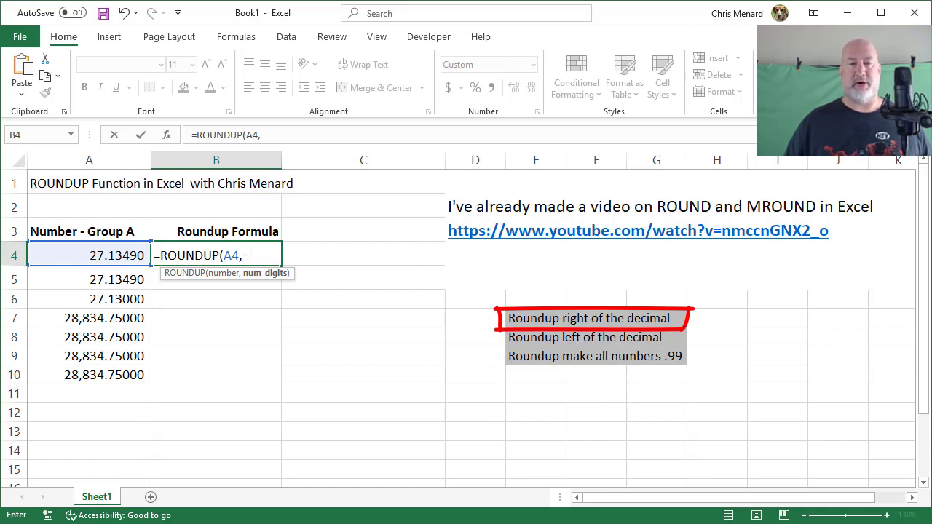
type("0")
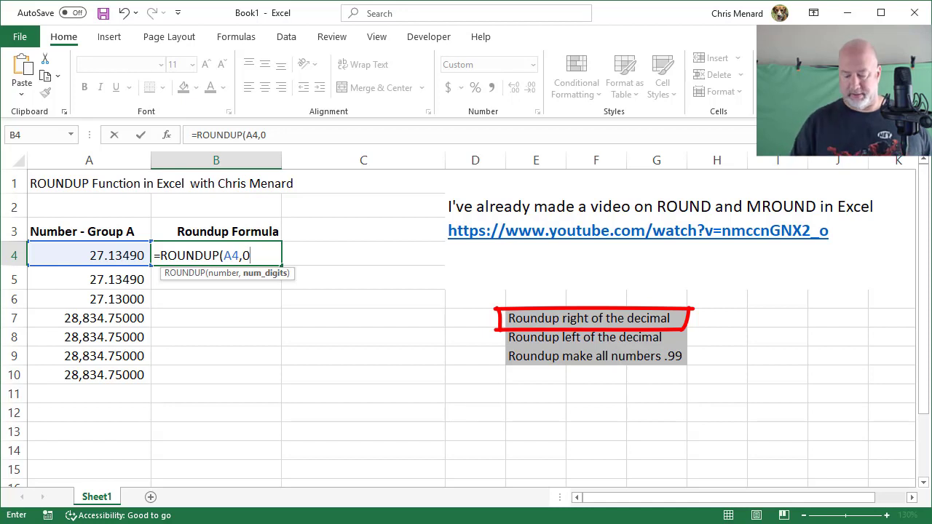
type(")")
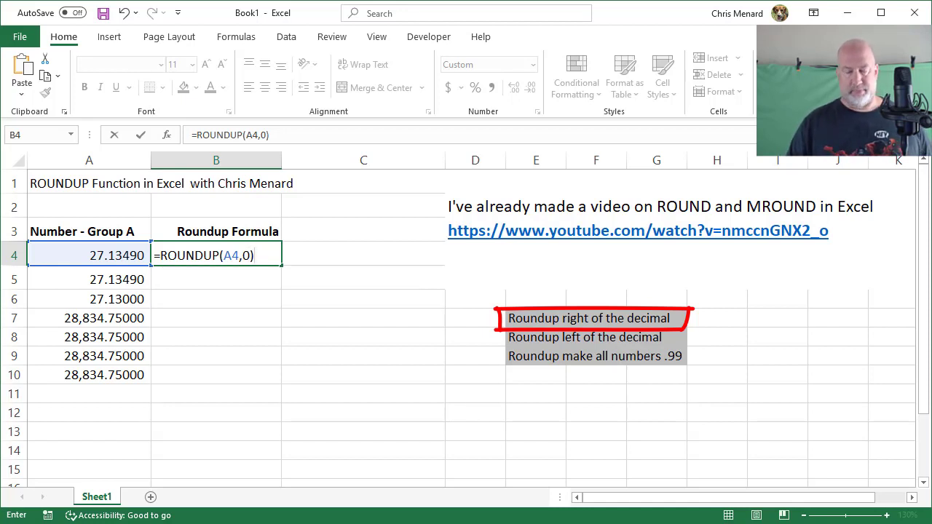
key("ctrl+Return")
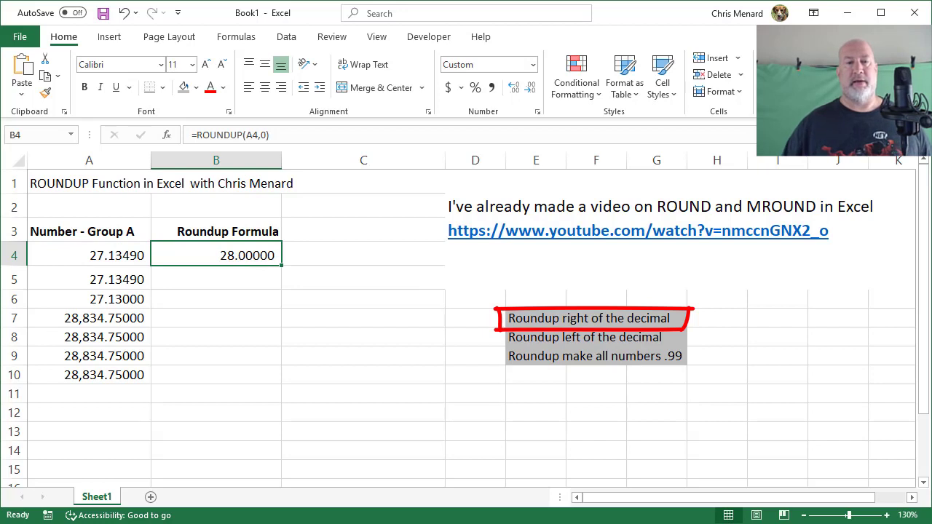
- Try 27.00001 and 27.00000 in cell A4 to test the rounding formula, and undo the changes
left_click(120, 253)
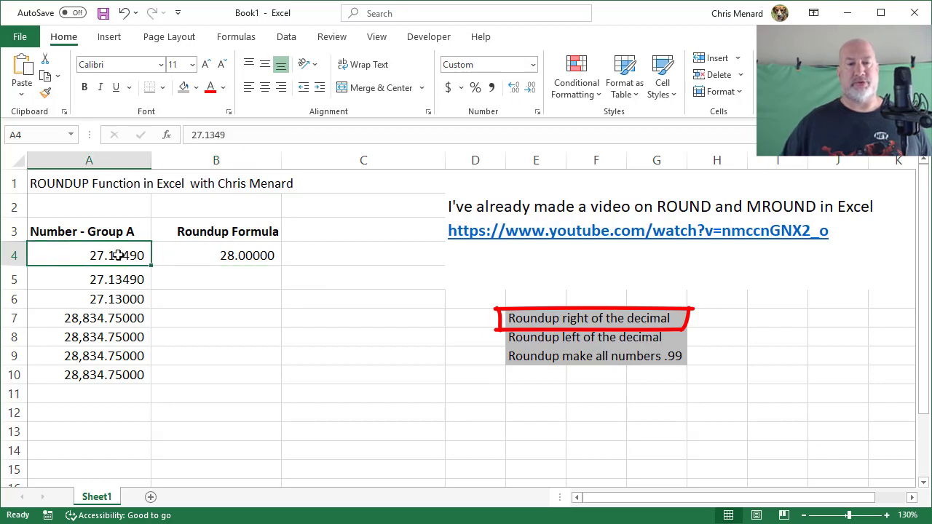
left_click(271, 140)
key("BackSpace")
key("BackSpace")
key("BackSpace")
key("BackSpace")
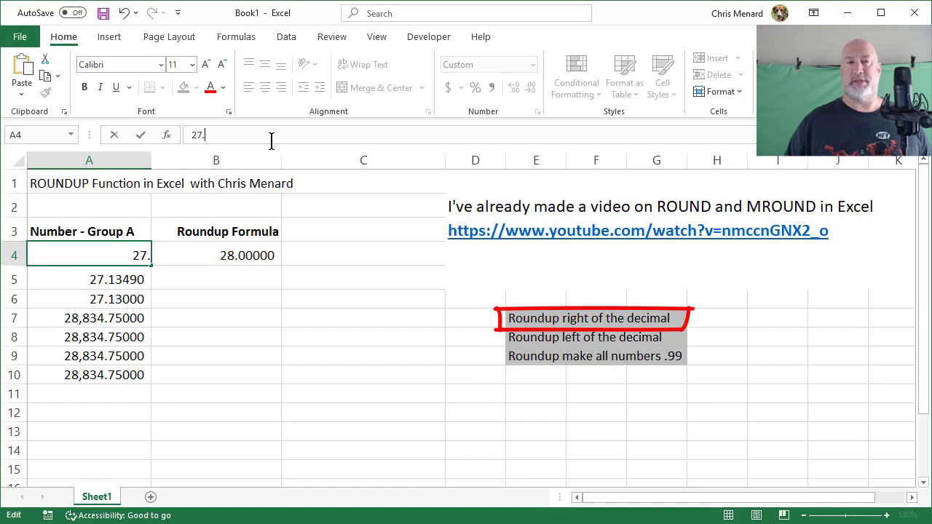
type("0000")
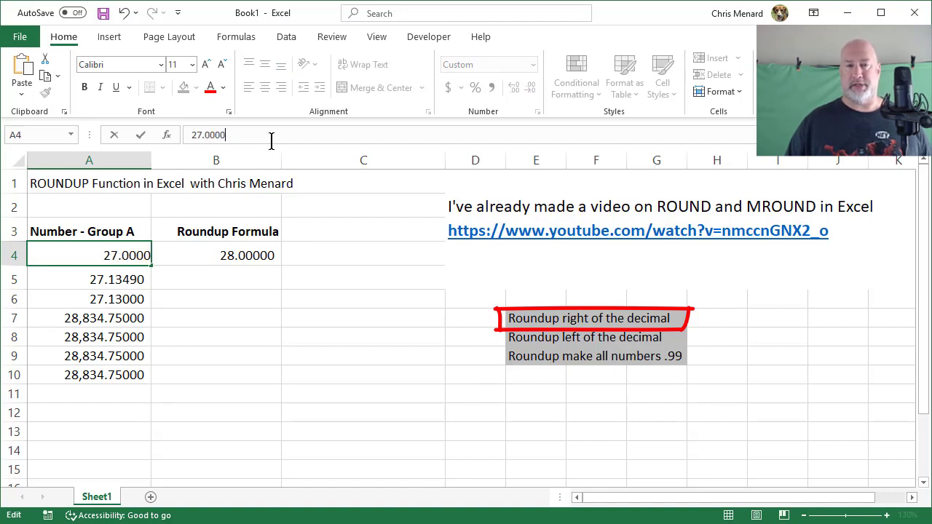
type("1")
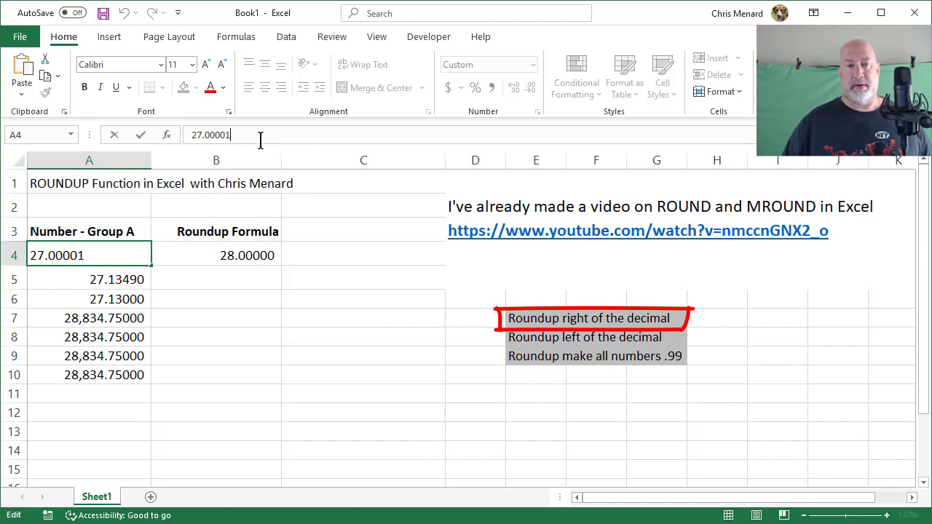
key("BackSpace")
type("0")
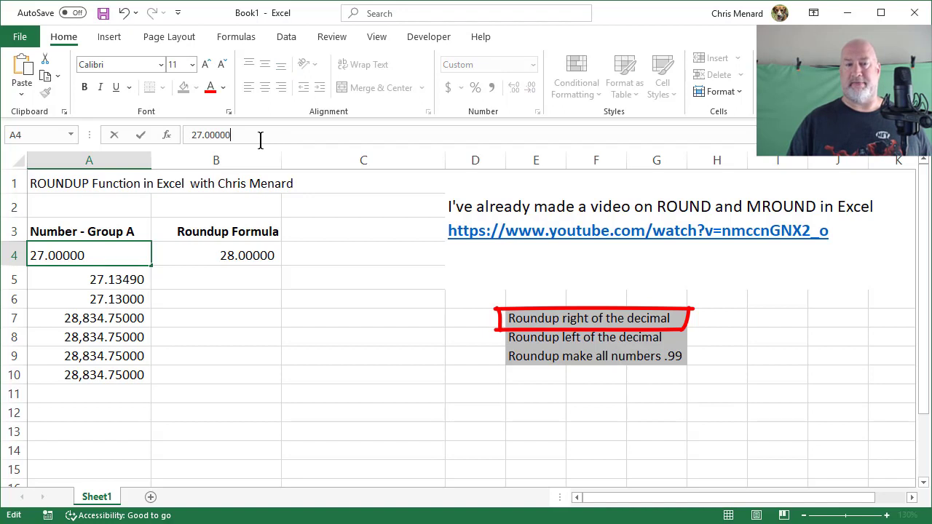
key("ctrl+Return")
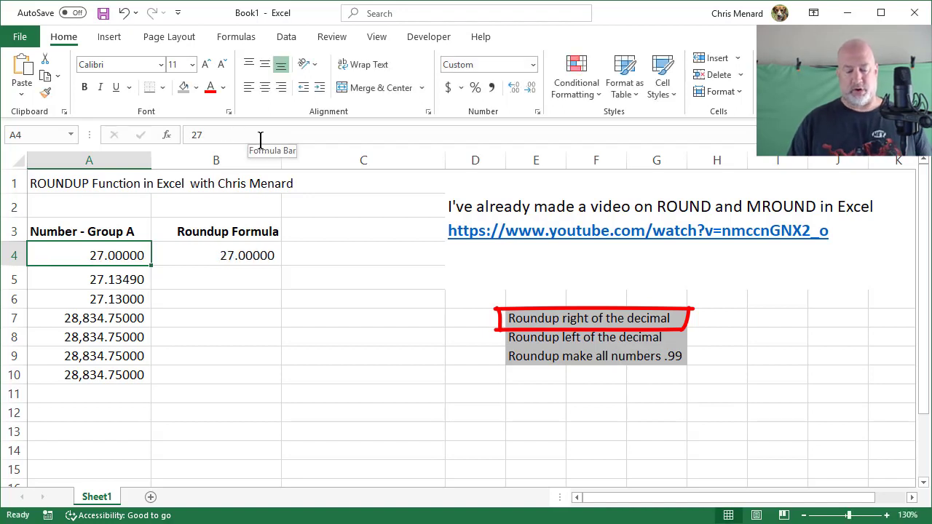
key("ctrl+z")
key("ctrl+z")
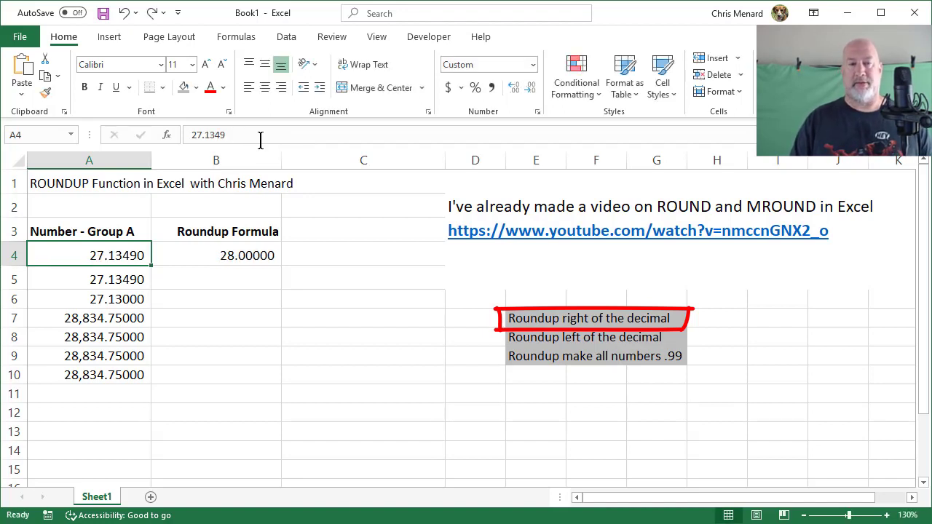
key("Right")
key("Right")
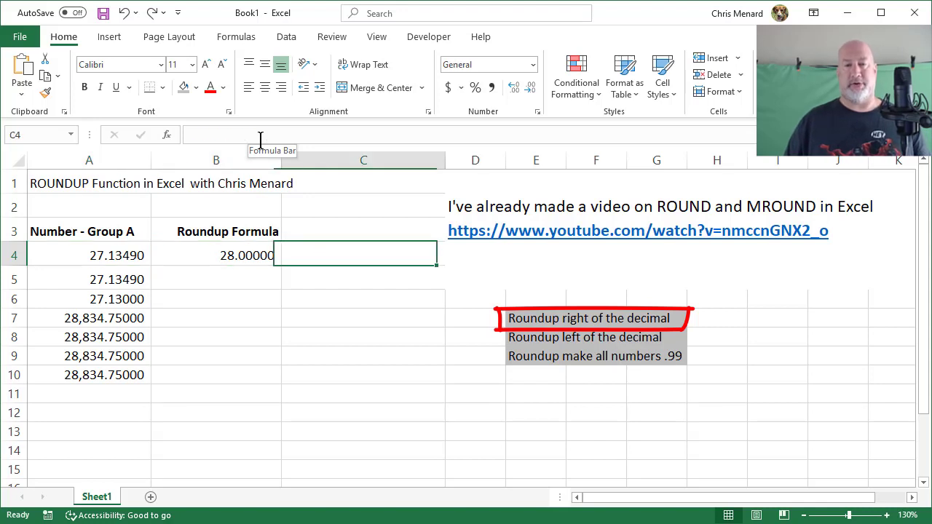
type("=roundup")
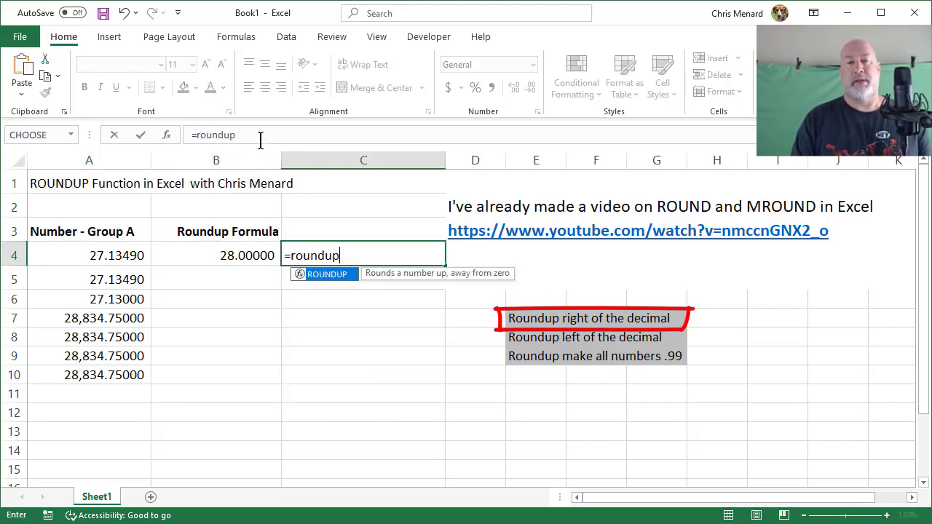
key("Tab")
key("BackSpace")
key("BackSpace")
key("BackSpace")
key("BackSpace")
key("BackSpace")
key("BackSpace")
key("BackSpace")
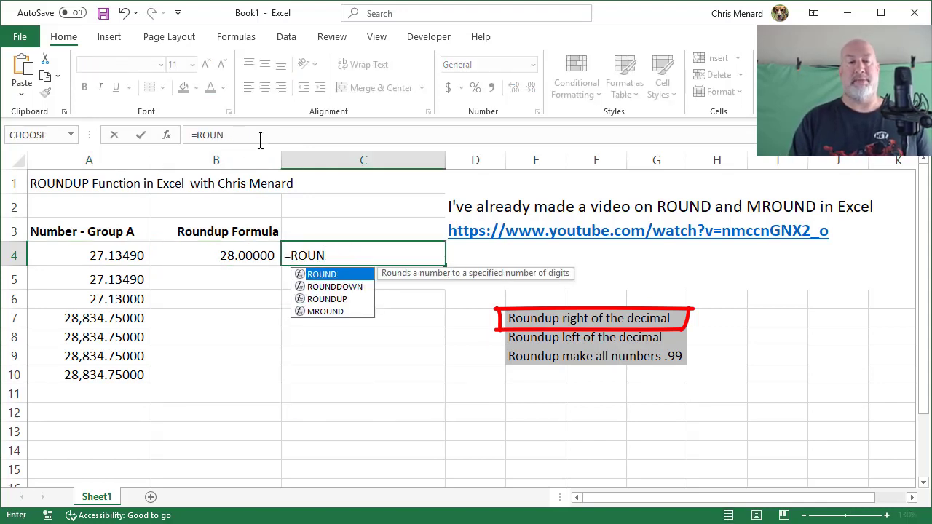
key("BackSpace")
key("BackSpace")
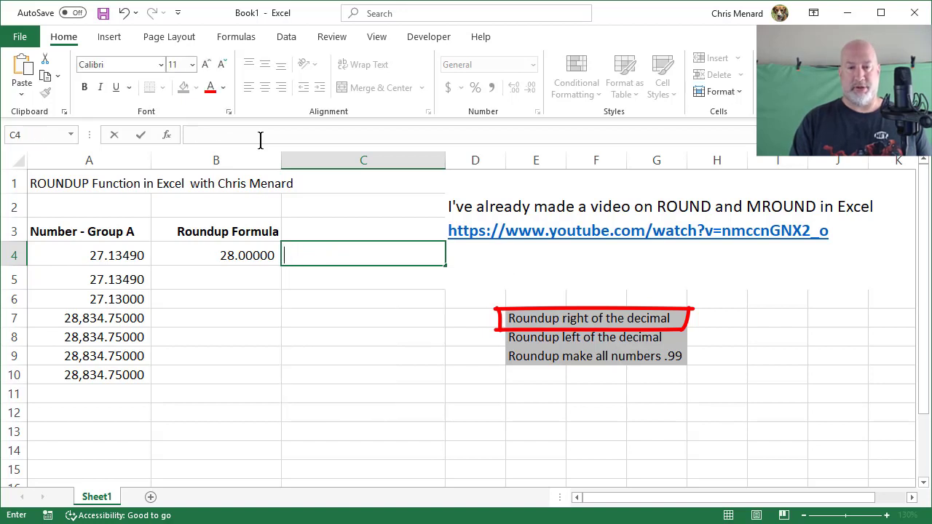
- Display B4's formula as text in cell C4 with =FORMULATEXT(B4)
type("=form")
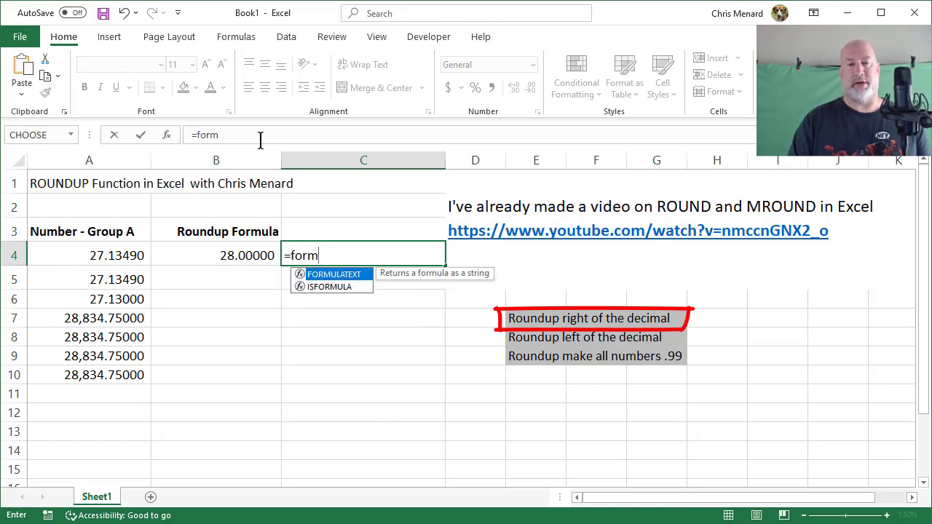
key("Tab")
key("Left")
key("ctrl+Return")
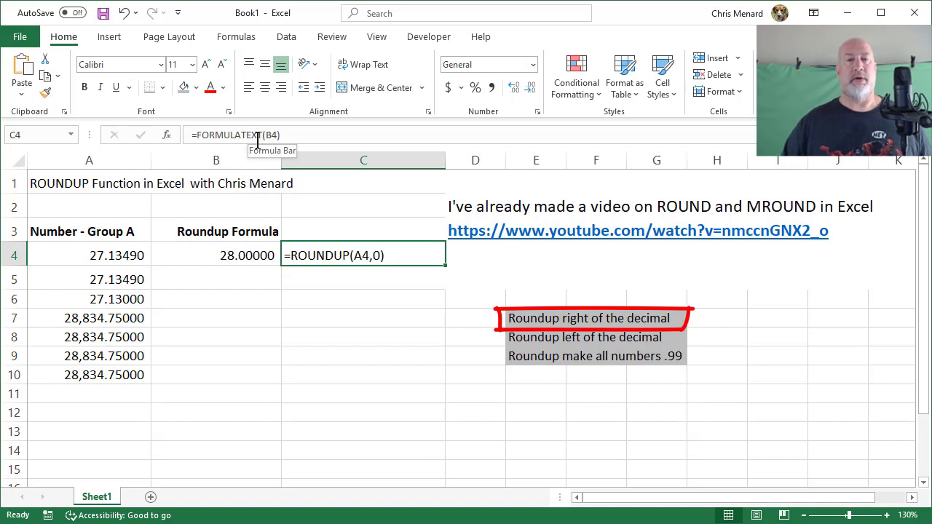
- Enter the formula =ROUNDUP(A5,1) in cell B5 to round the number up to one decimal place
left_click(226, 275)
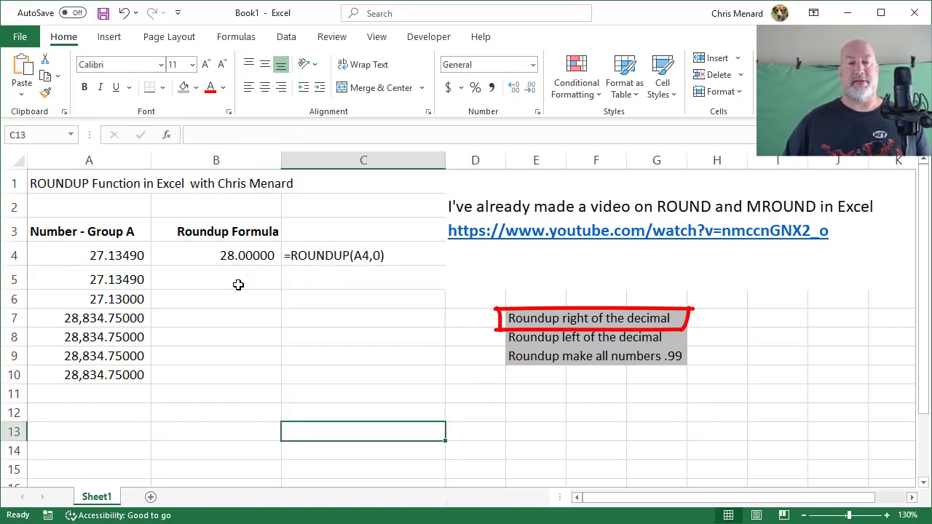
left_click(240, 283)
type("=roundup")
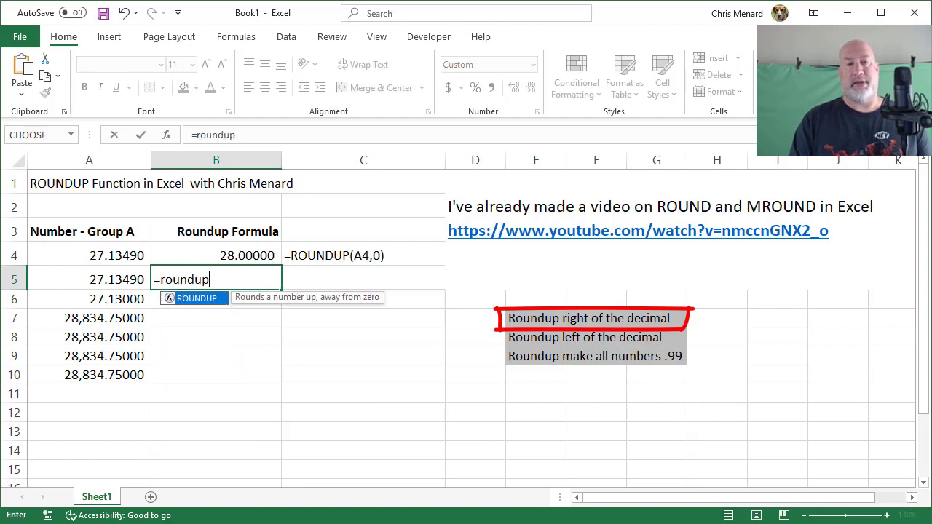
key("Tab")
key("Left")
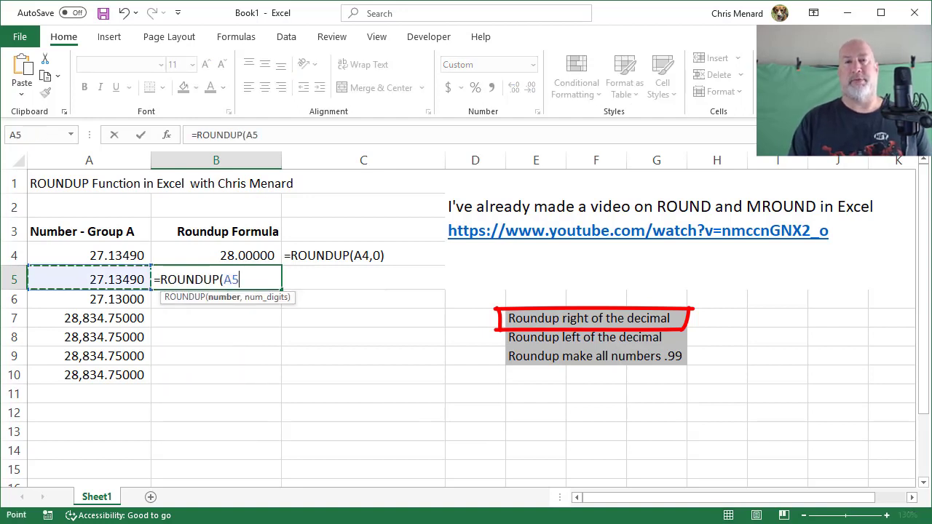
type(",1")
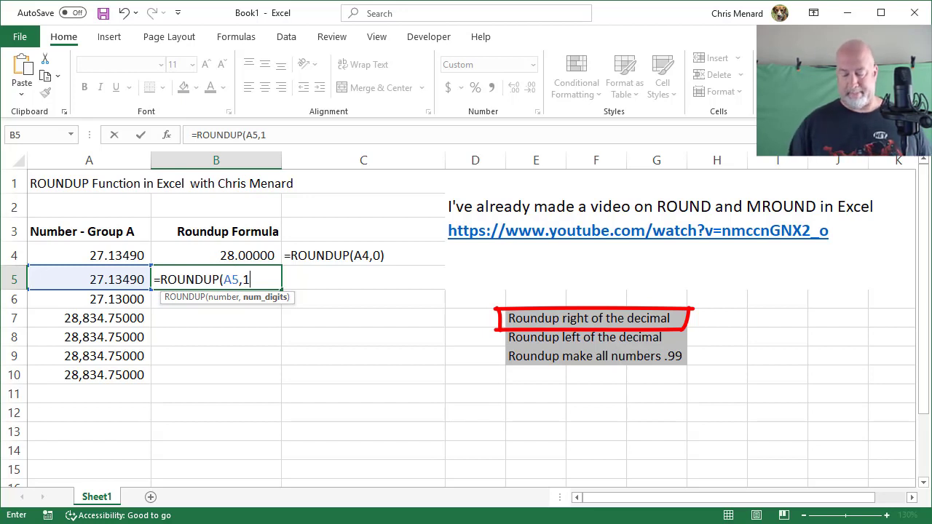
key("ctrl+Return")
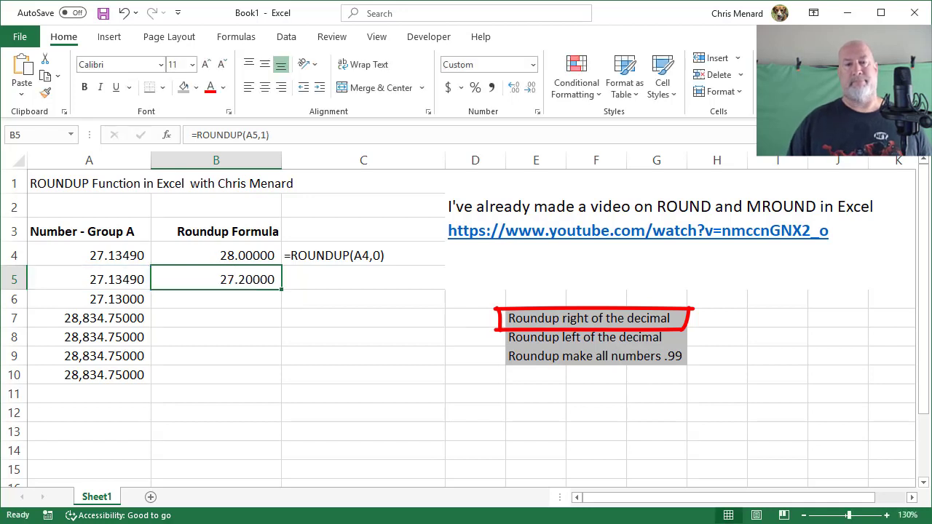
- Copy the FORMULATEXT formula from C4 down through C6
left_click(89, 279)
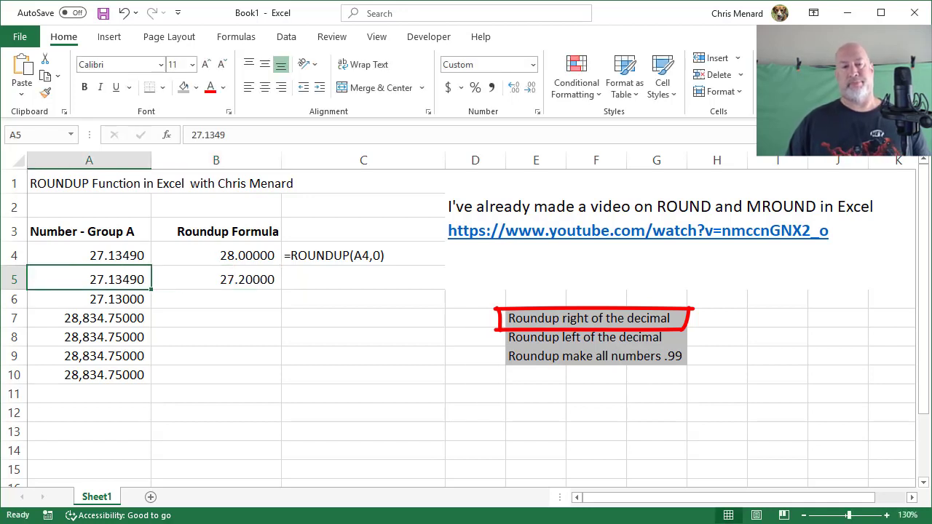
left_click(216, 299)
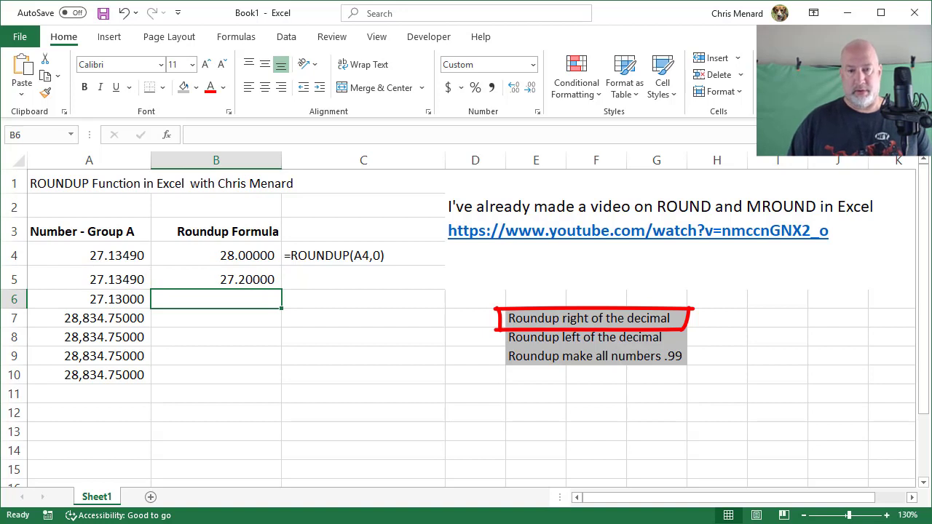
left_click(364, 279)
left_click(410, 260)
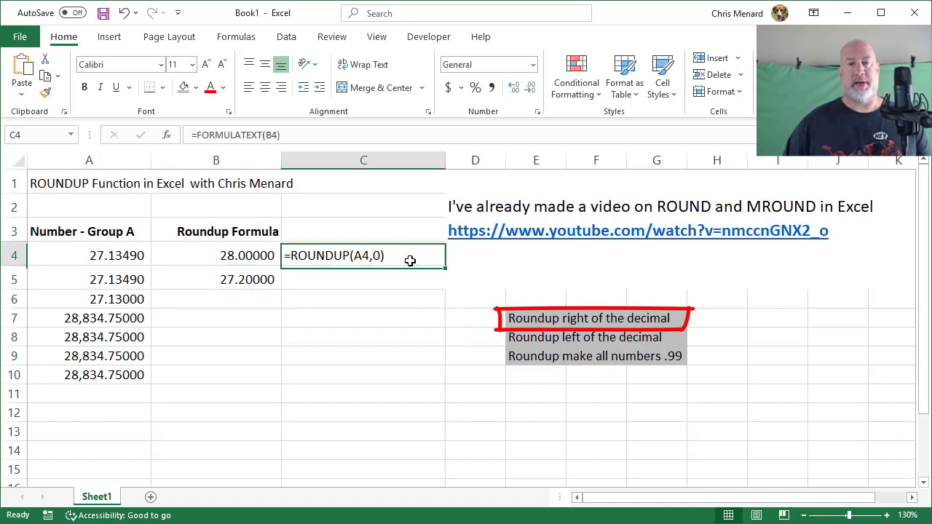
left_click_drag(445, 269, 453, 313)
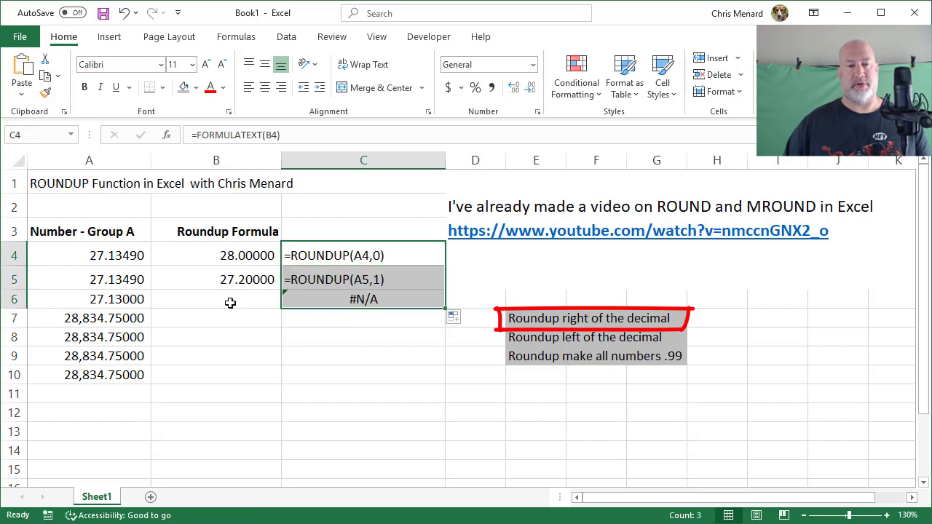
- Enter the formula =ROUNDUP(A6,2) in cell B6 to round the number up to two decimal places
left_click(229, 301)
type("=roundu")
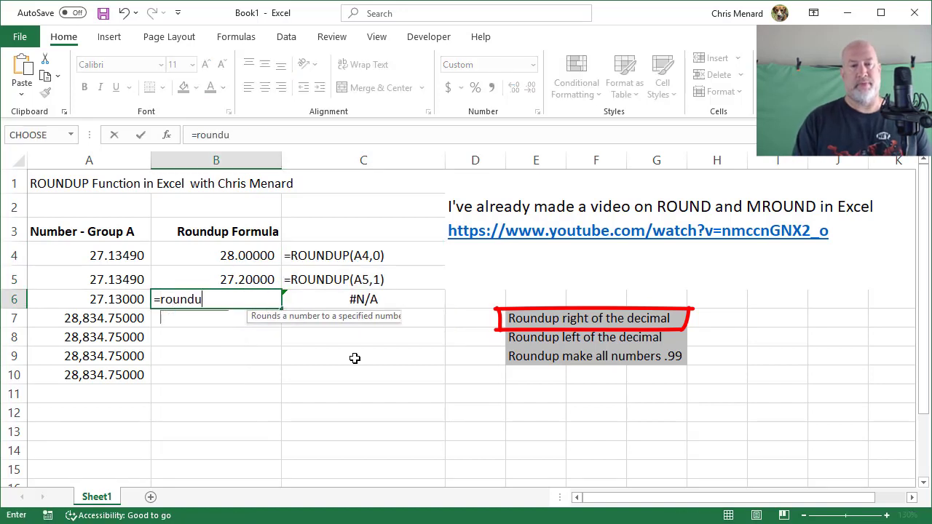
key("Tab")
key("Left")
type(",")
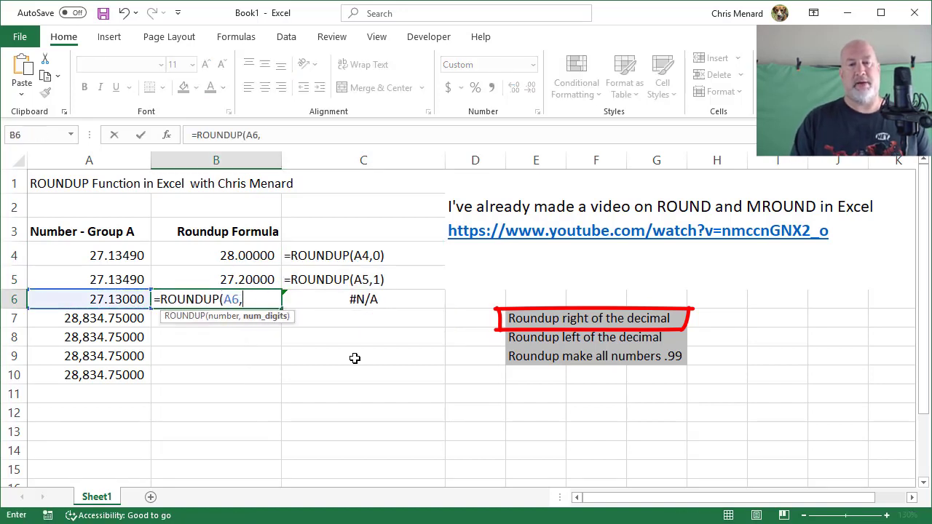
type("2)")
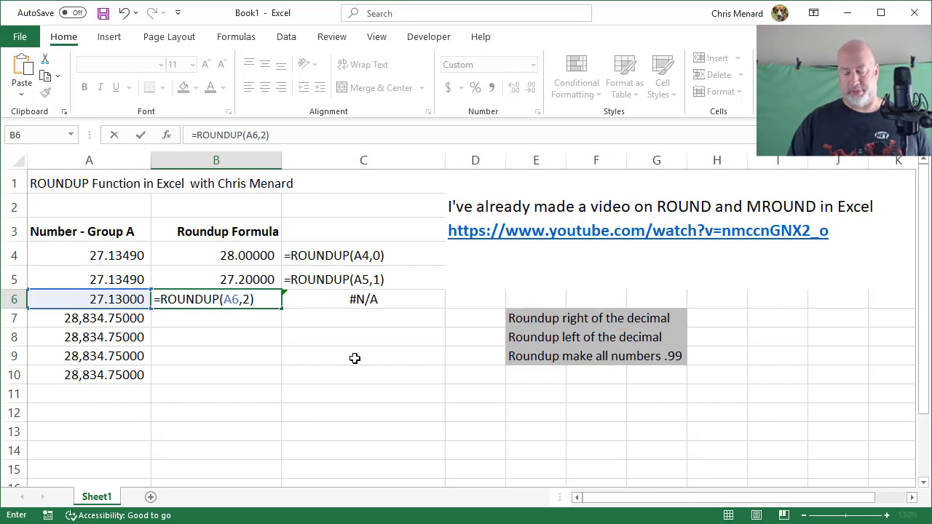
key("ctrl+Return")
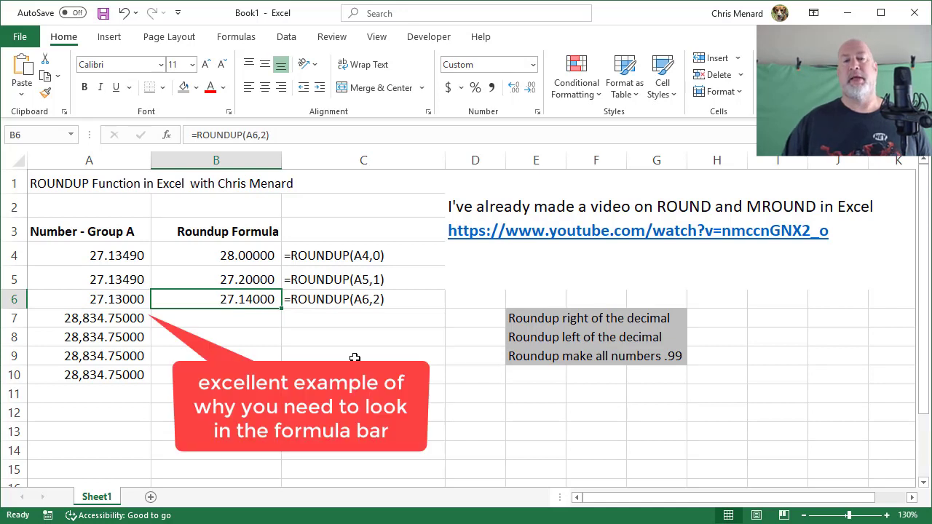
- Compare the full stored value of cell A6 with the rounding formula in B6
left_click(127, 304)
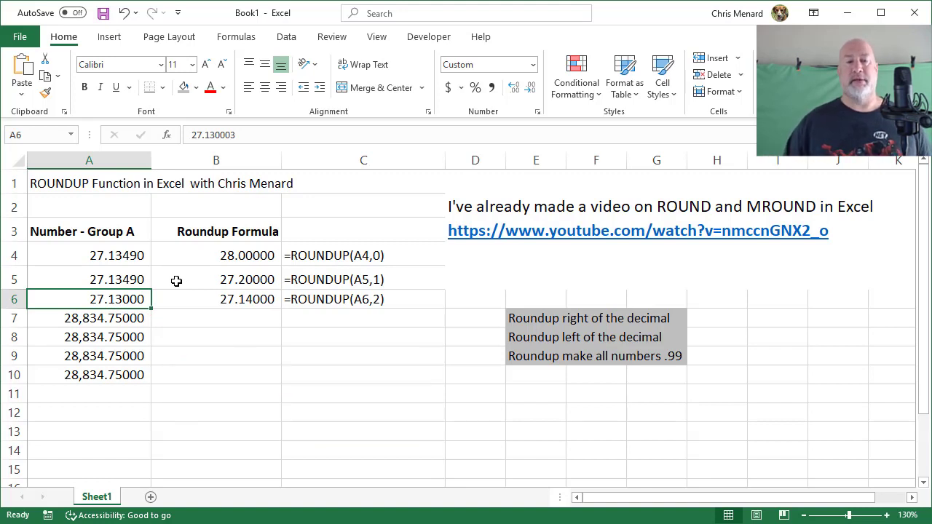
left_click(221, 301)
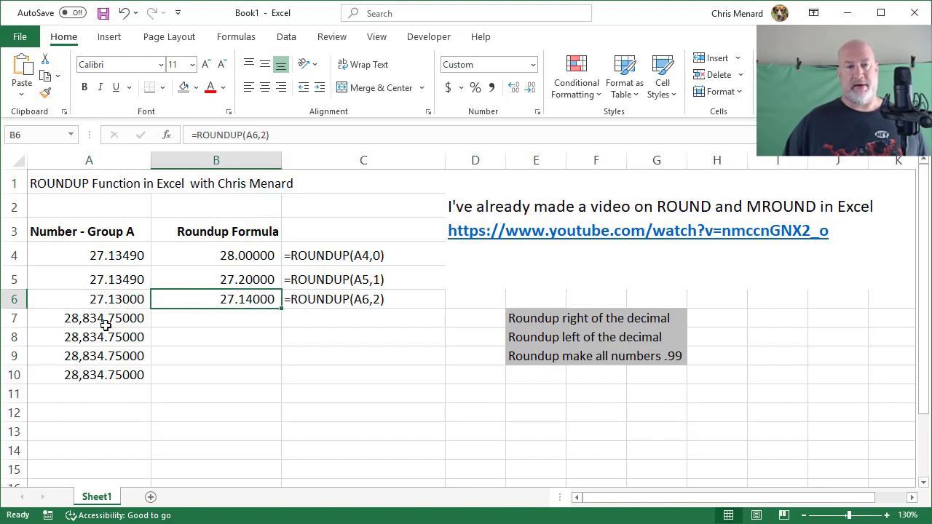
left_click(113, 299)
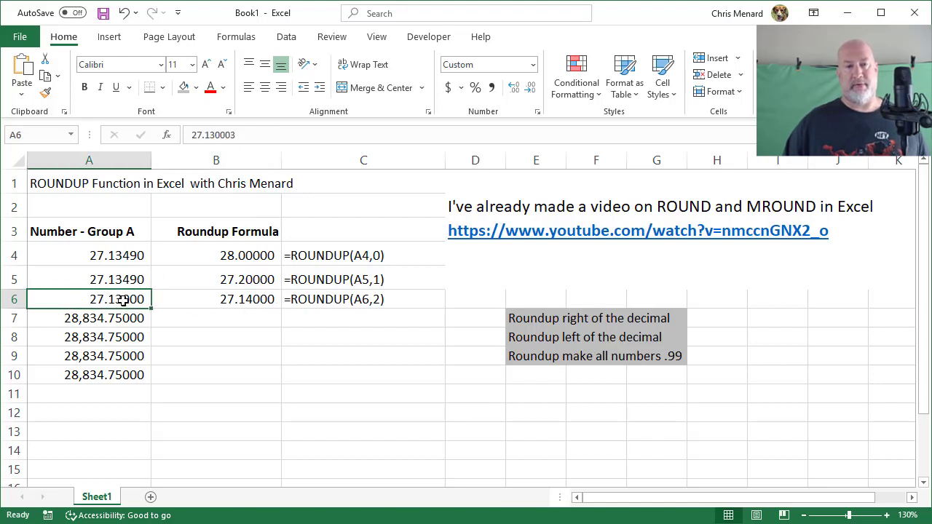
- Try 27.130000000 as the value of cell A6, and undo the change
left_click(247, 131)
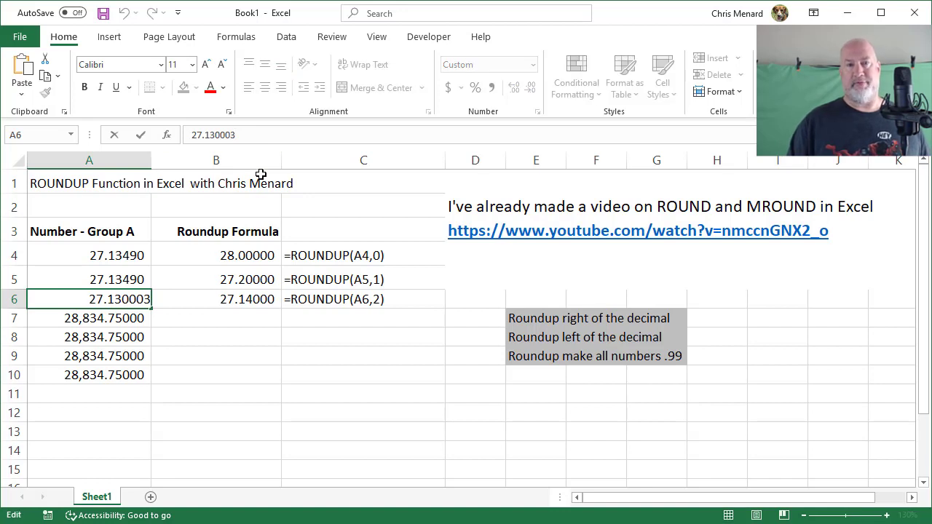
key("BackSpace")
type("0000")
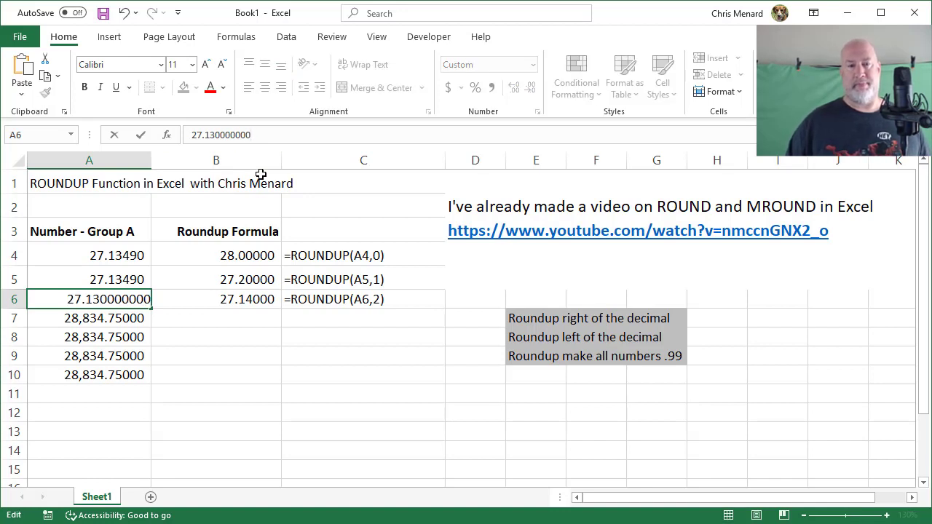
key("Return")
key("Up")
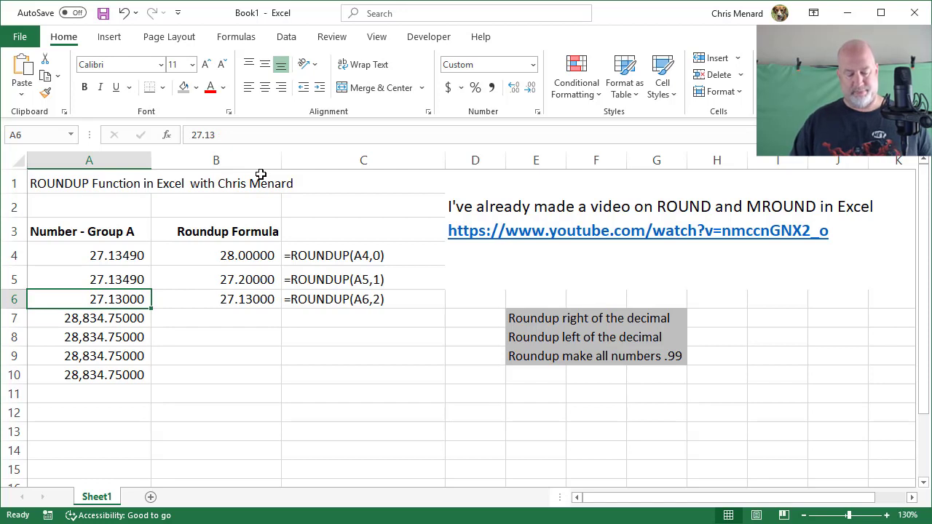
key("ctrl+z")
key("Down")
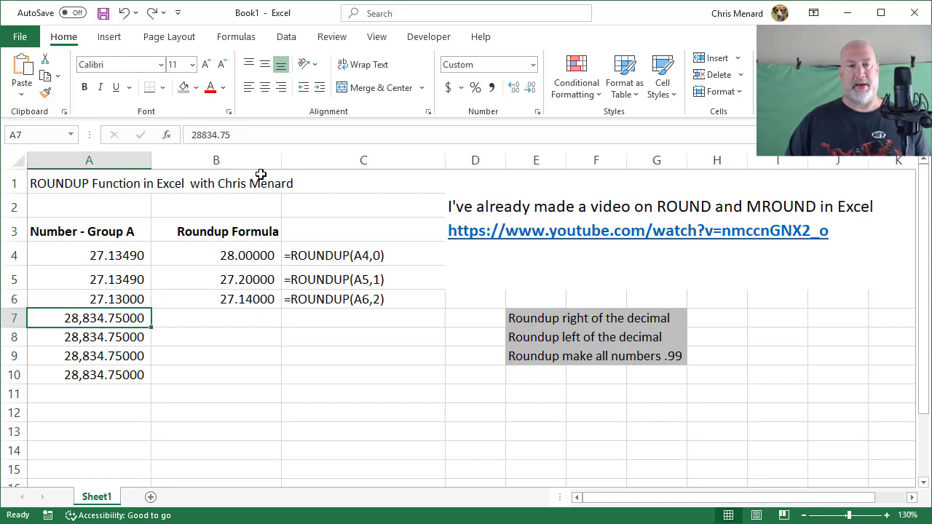
key("Right")
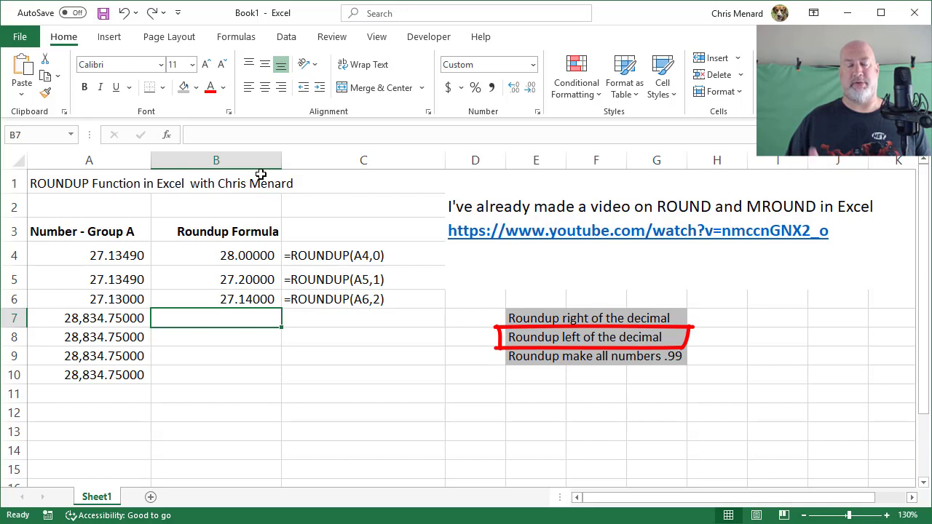
type("=rounup")
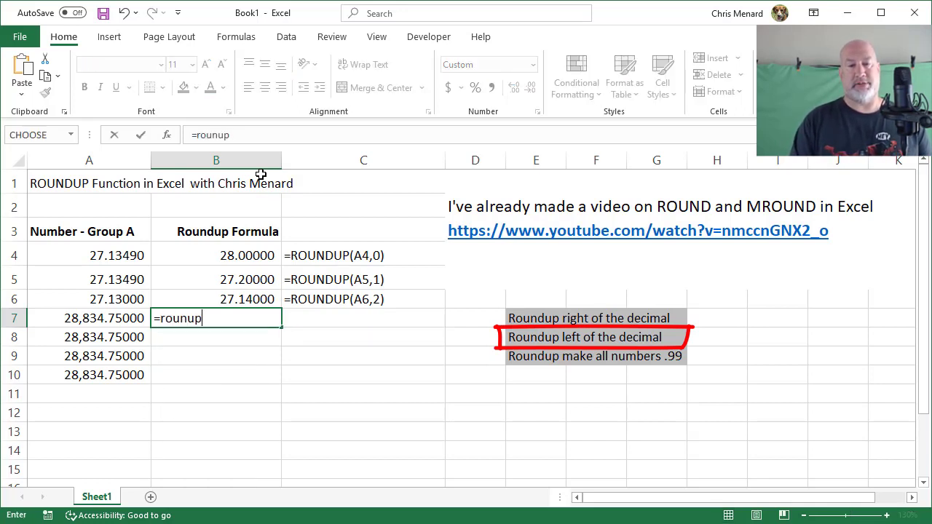
key("Tab")
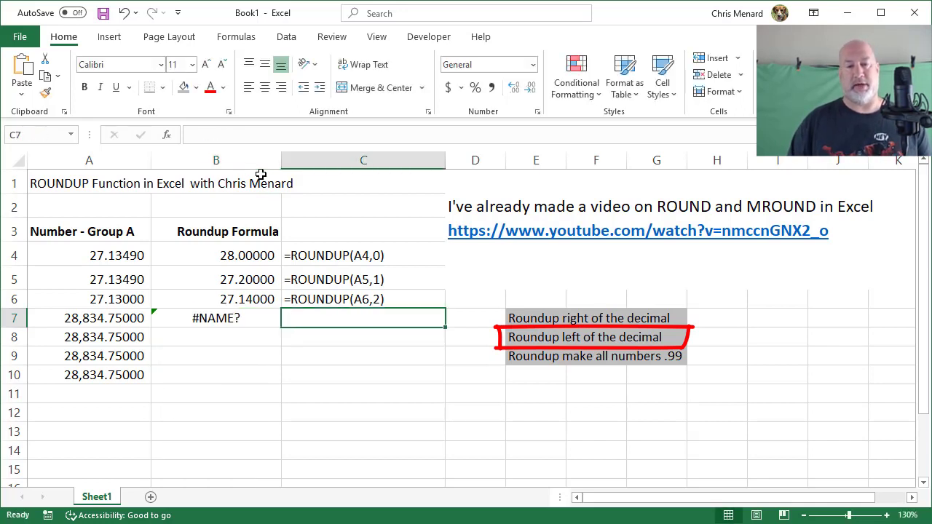
key("shift+Tab")
- Enter the formula =ROUNDUP(A7,0) in cell B7 to round the number up to a whole number
type("=roundup")
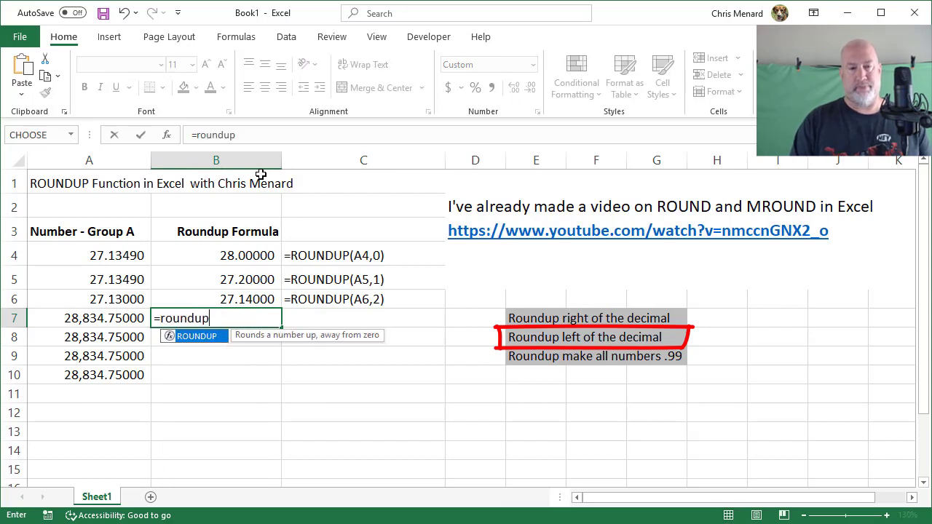
key("Tab")
key("Left")
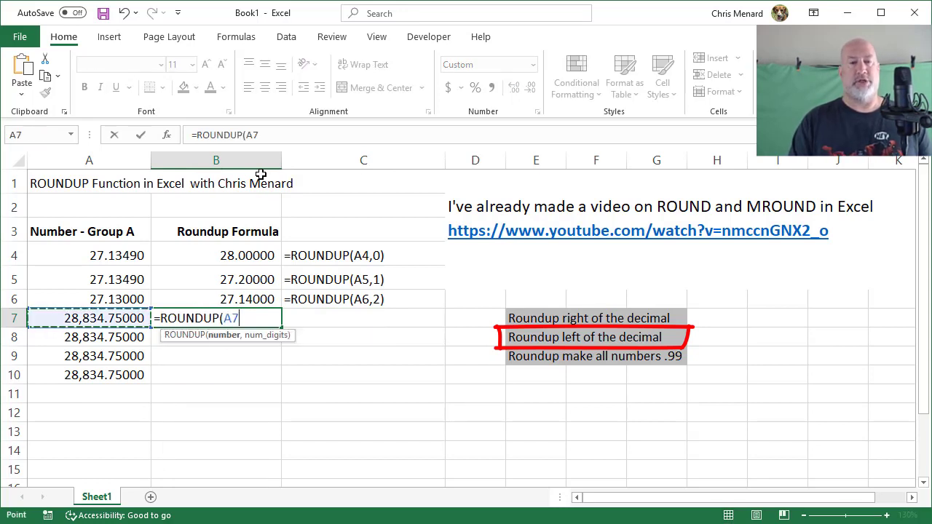
type(",0")
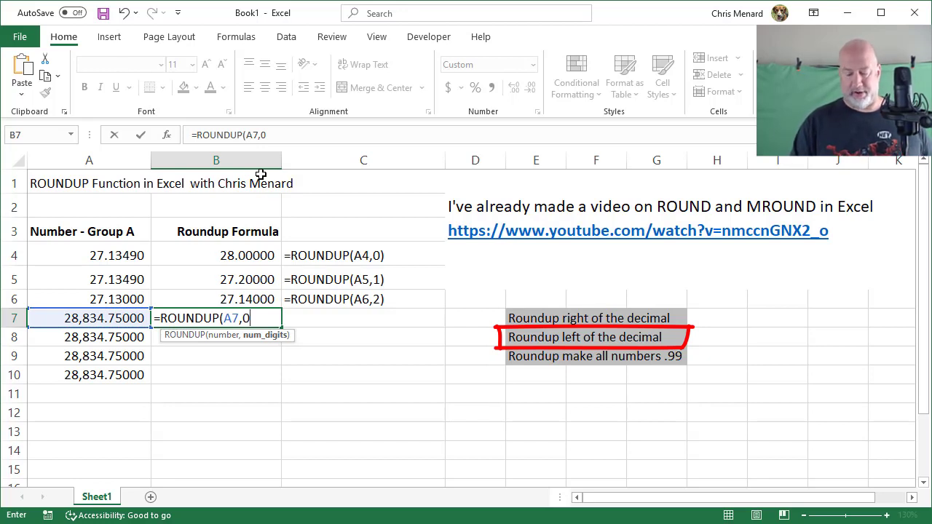
type(")")
key("ctrl+Return")
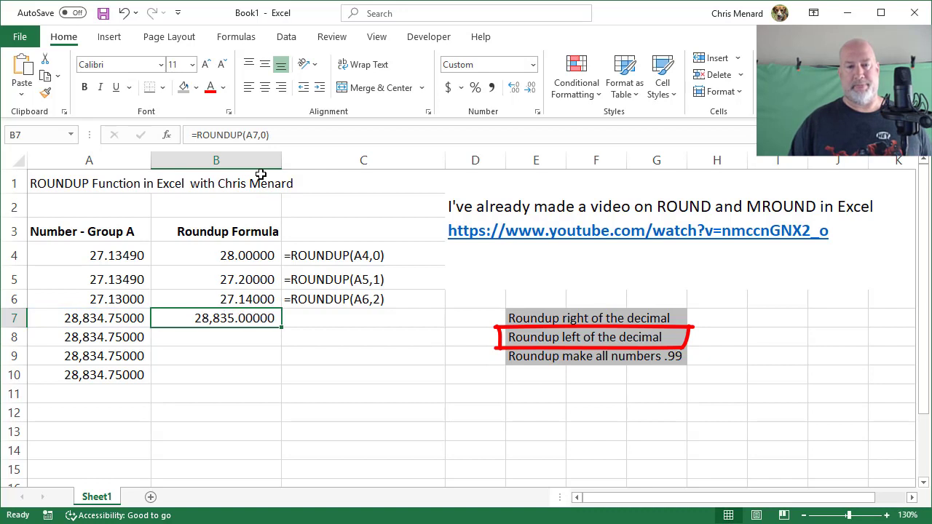
- Copy the FORMULATEXT formula from C6 down to C7
key("Right")
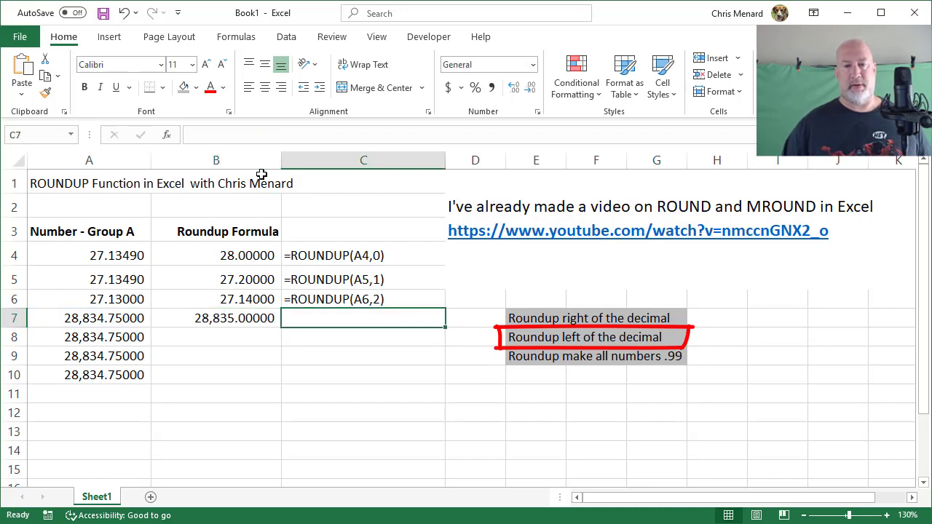
left_click(428, 288)
left_click(438, 304)
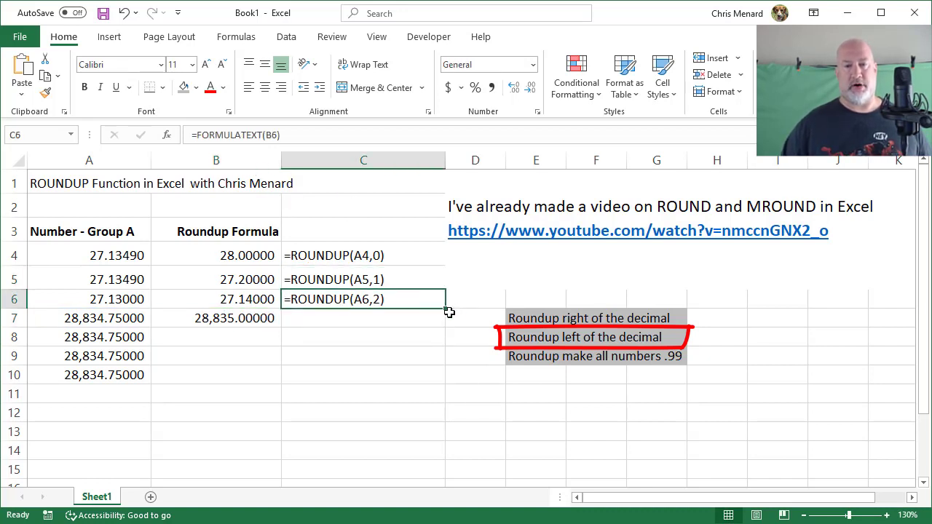
left_click_drag(448, 311, 449, 337)
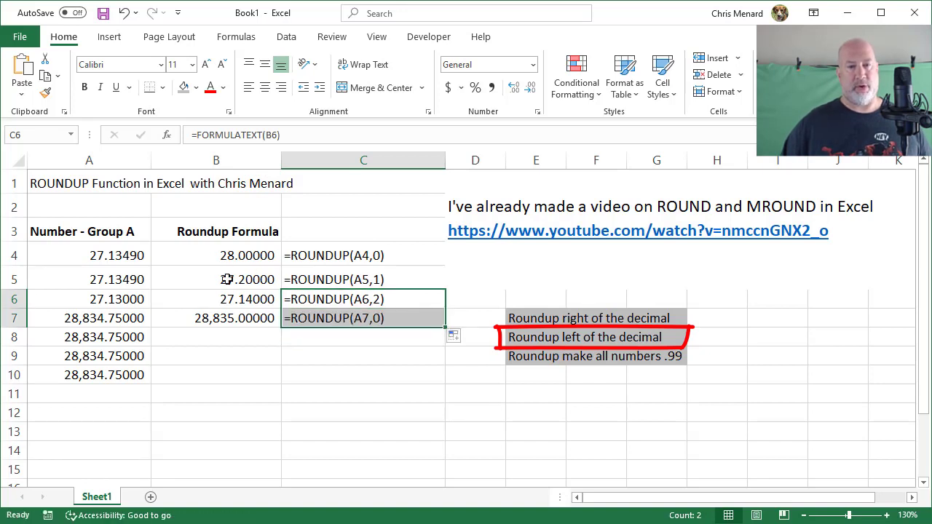
- Enter =ROUNDUP(A8,-1) in cell B8 to round up to the nearest ten, and copy the FORMULATEXT formula from C7 down to C8
left_click(222, 320)
left_click(229, 345)
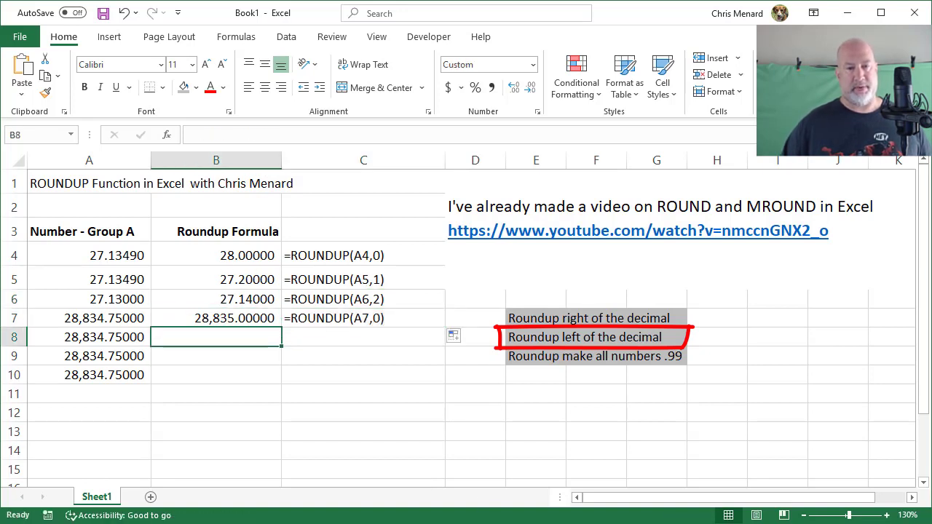
type("=roundup")
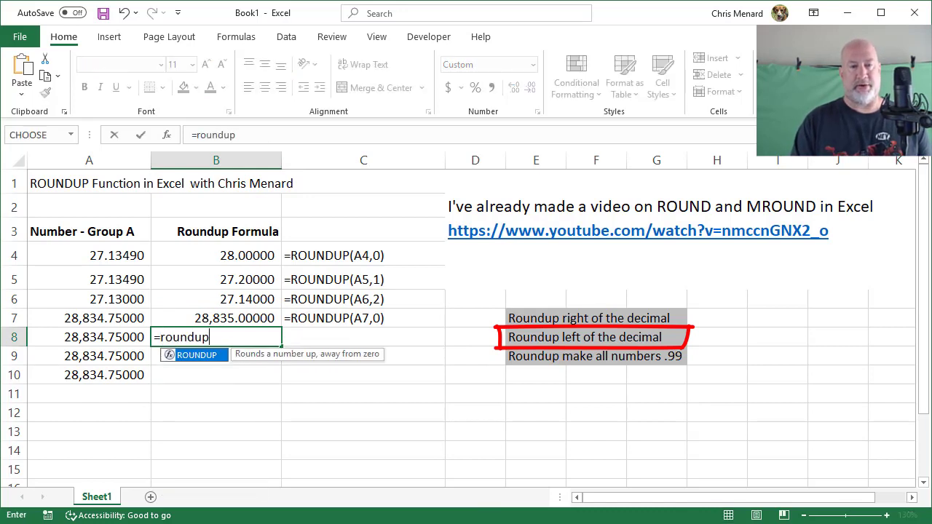
key("Tab")
left_click(88, 337)
type(",")
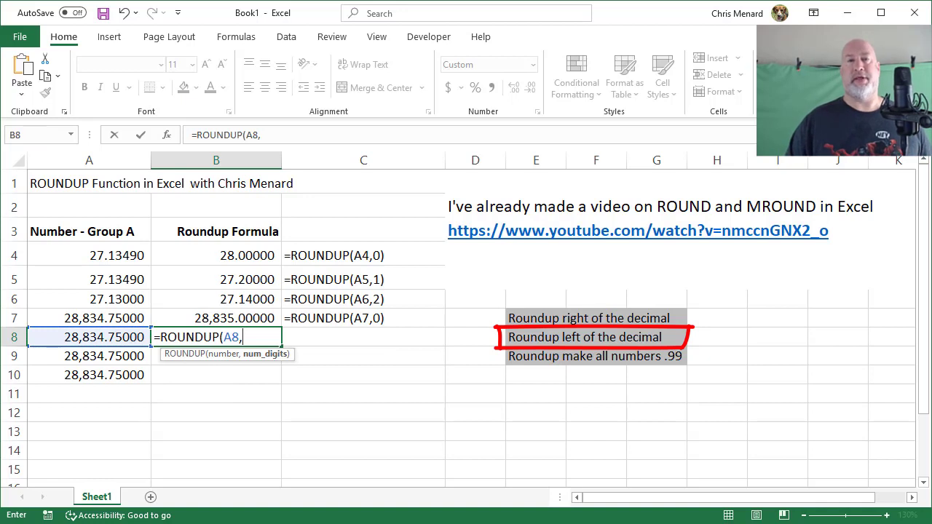
type("-1")
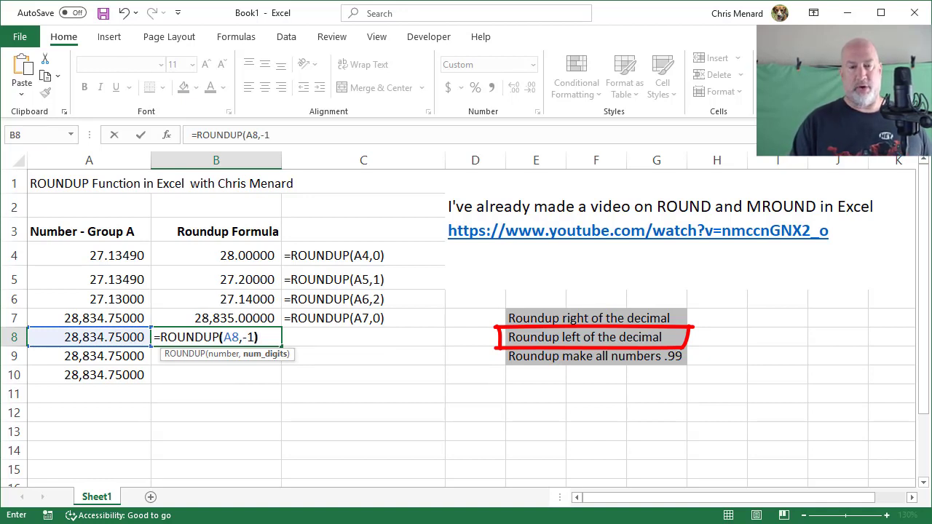
type(")")
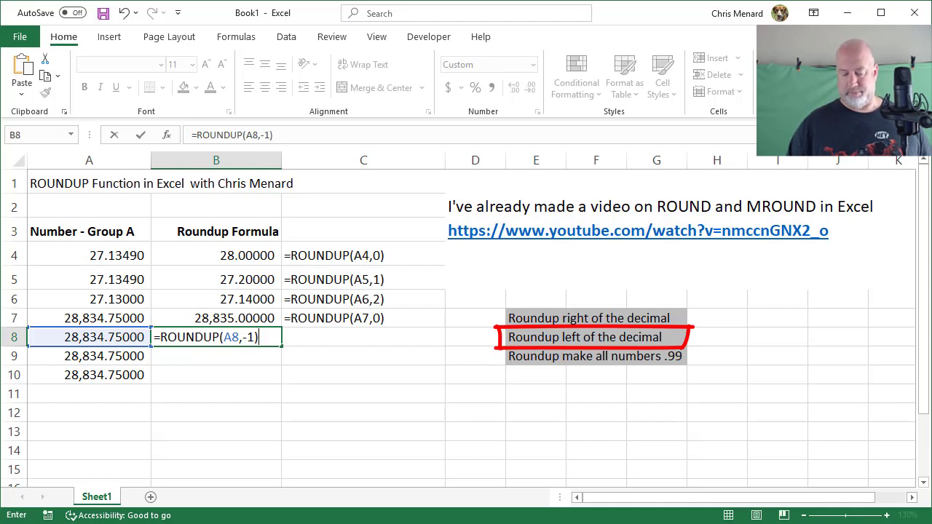
key("ctrl+Return")
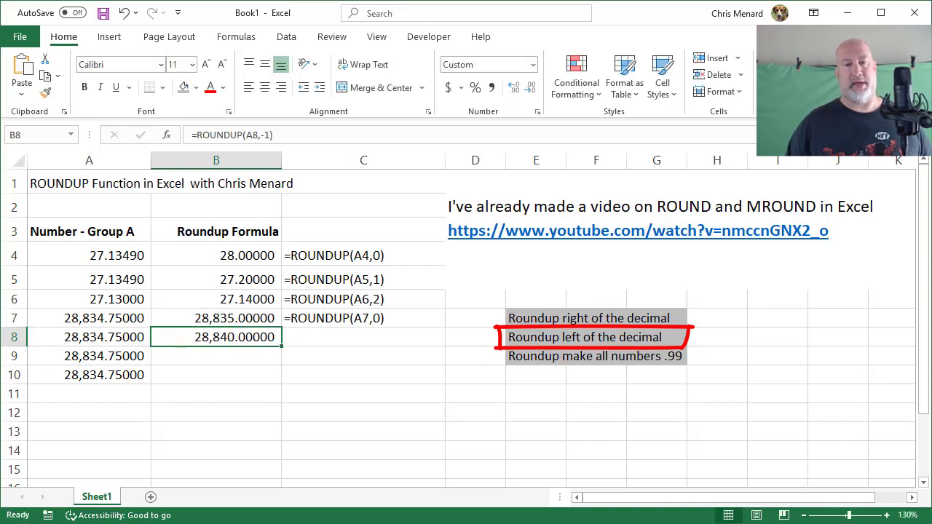
left_click(402, 322)
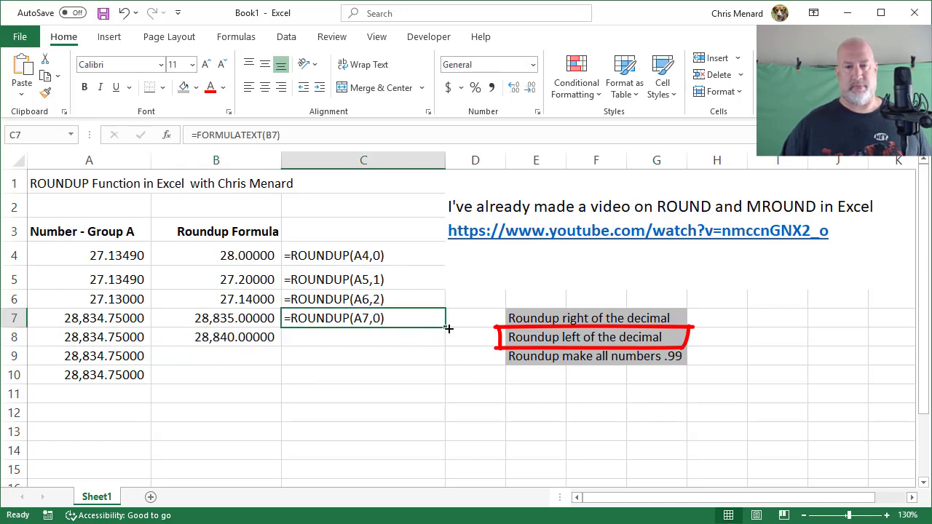
left_click_drag(444, 327, 450, 341)
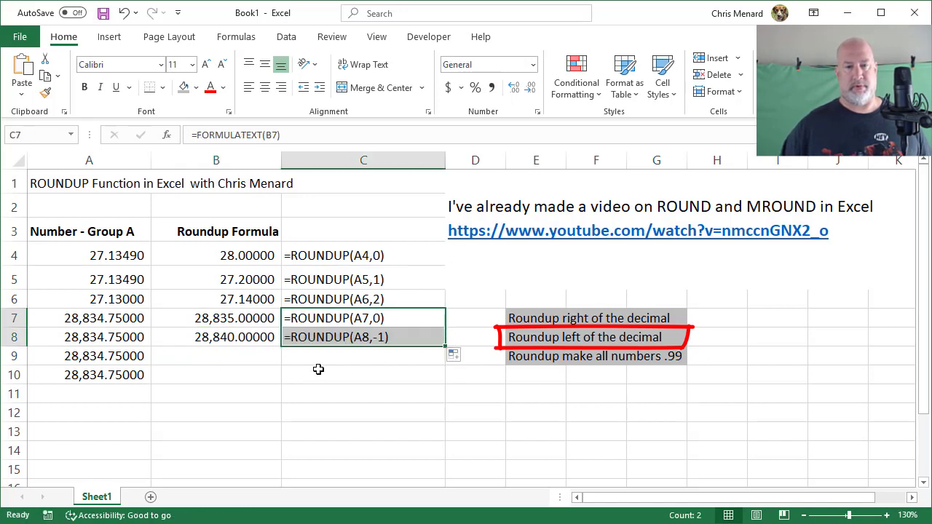
- Enter =ROUNDUP(A9,-2) in cell B9 to round up to the nearest hundred, and copy the FORMULATEXT formula from C8 down to C9
left_click(241, 357)
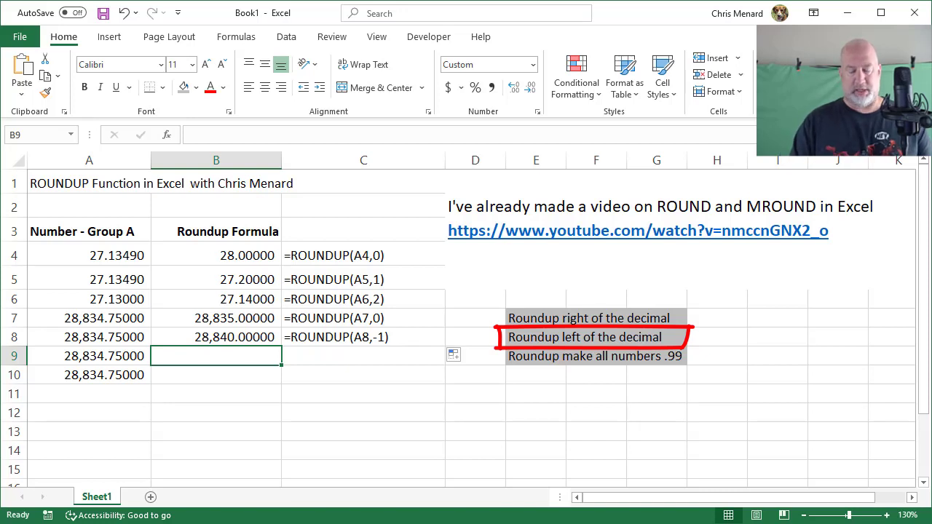
type("=roundup")
key("Tab")
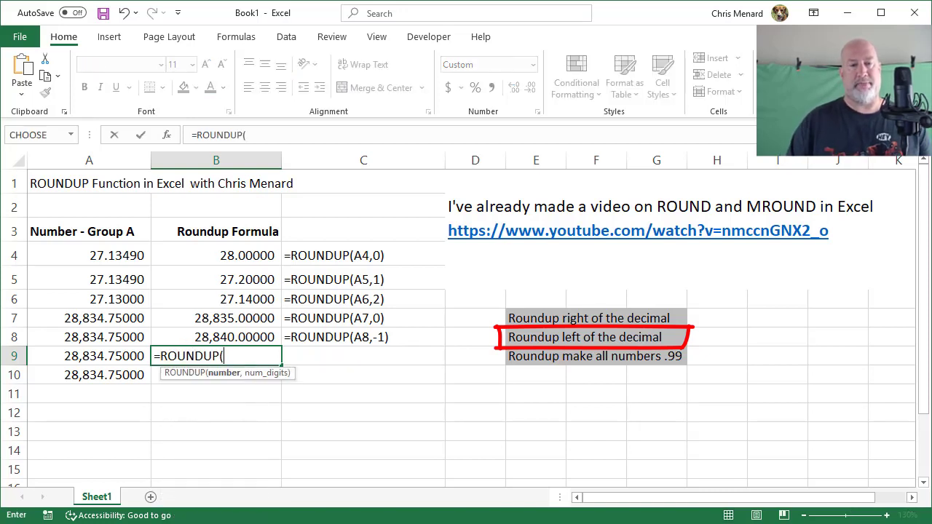
key("Left")
type(",")
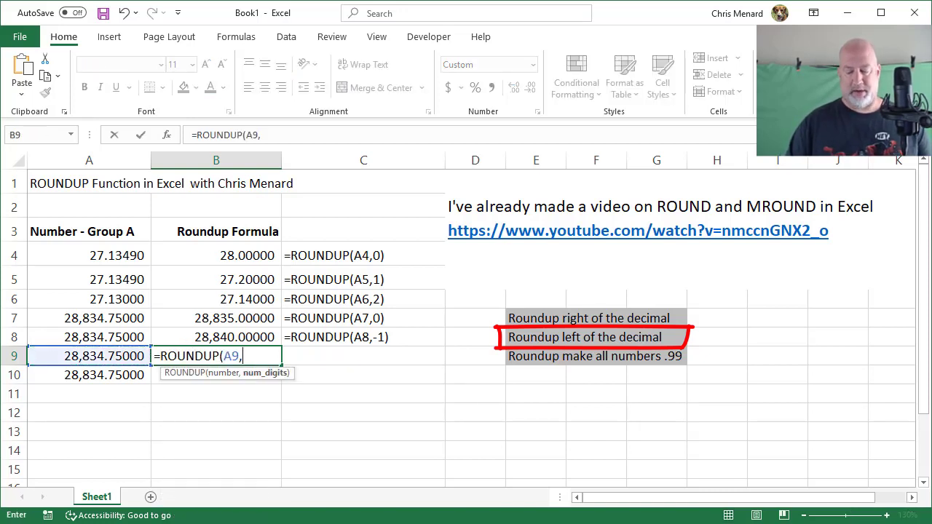
type("-2")
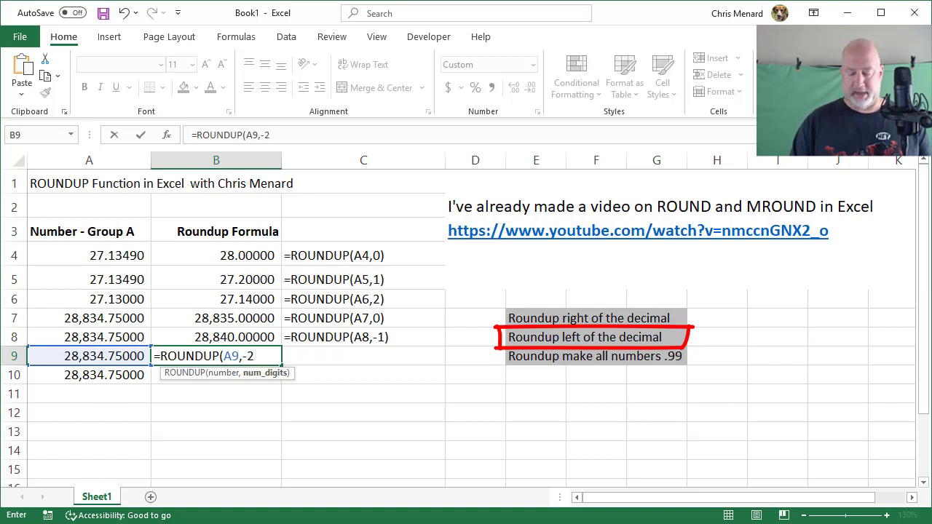
type(")")
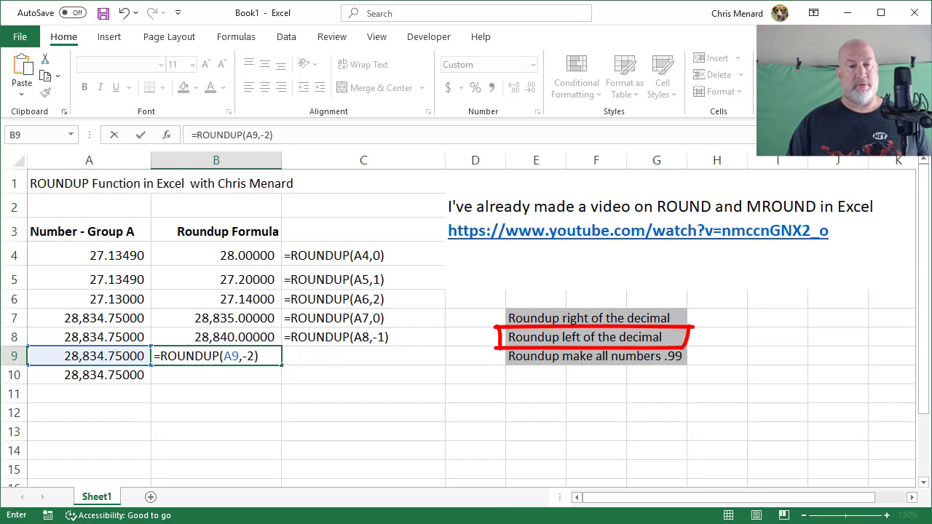
key("ctrl+Return")
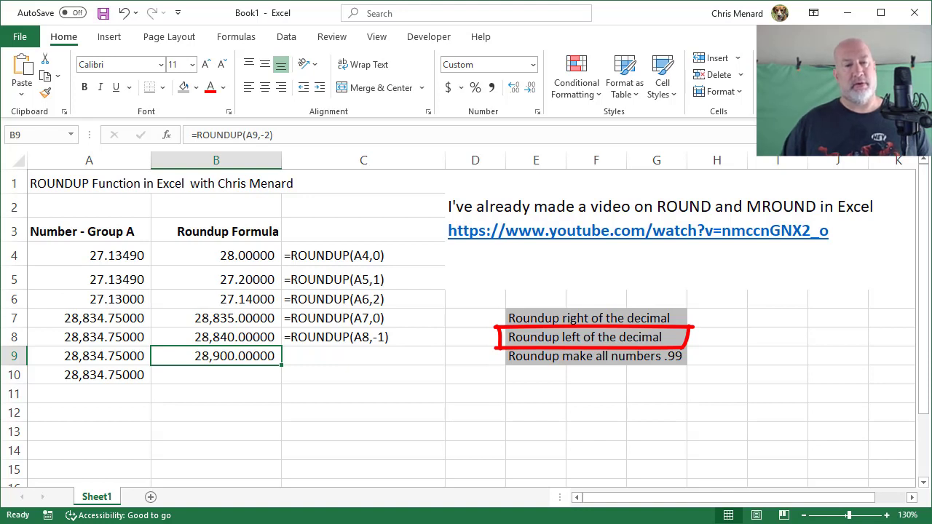
left_click(396, 336)
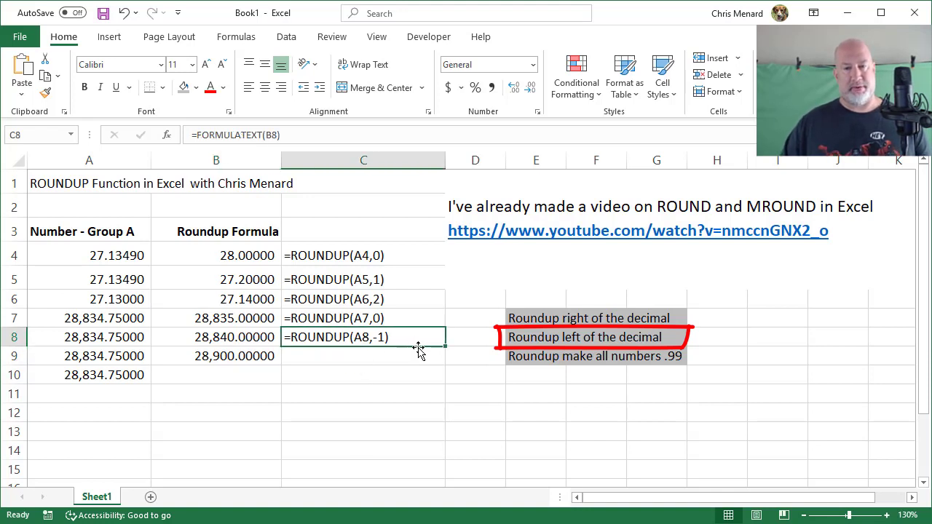
left_click_drag(446, 345, 455, 365)
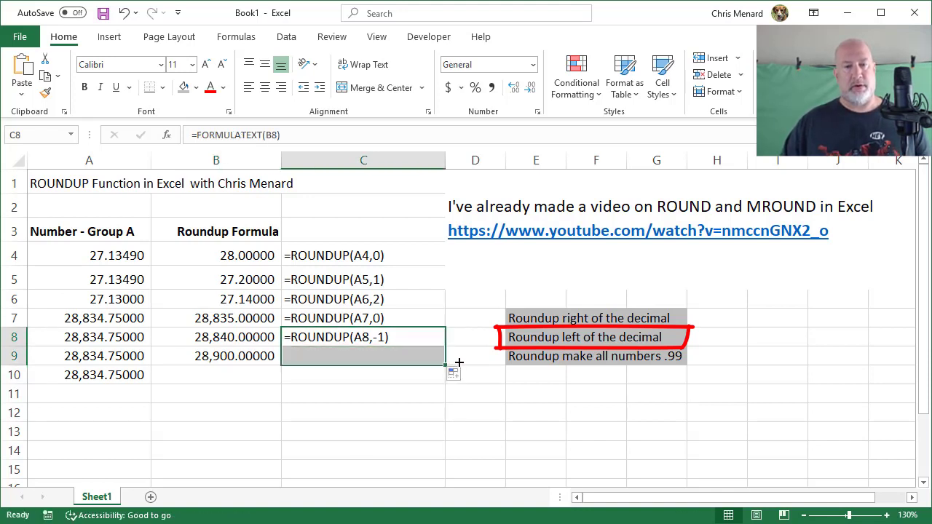
- Enter =ROUNDUP(A10,-1)-1 in cell B10 to round up to the nearest ten and subtract 1
left_click(243, 376)
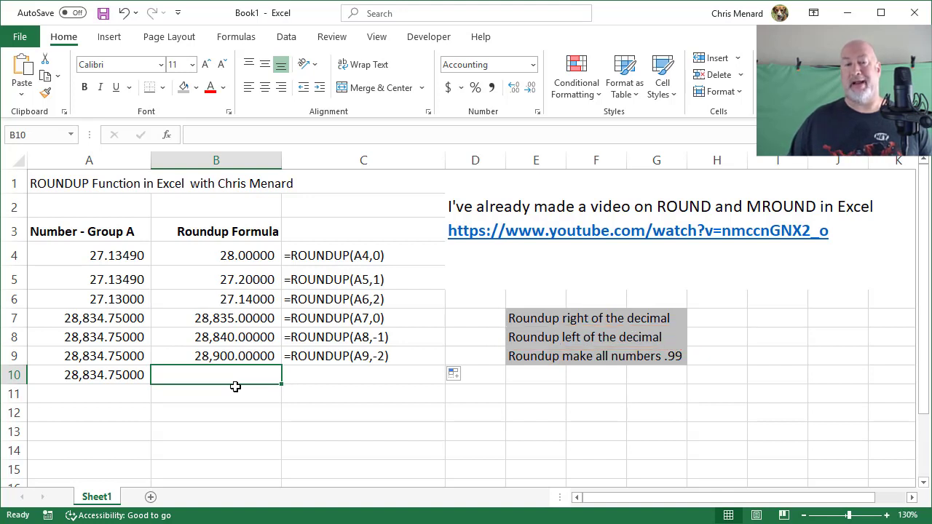
type("=roundup")
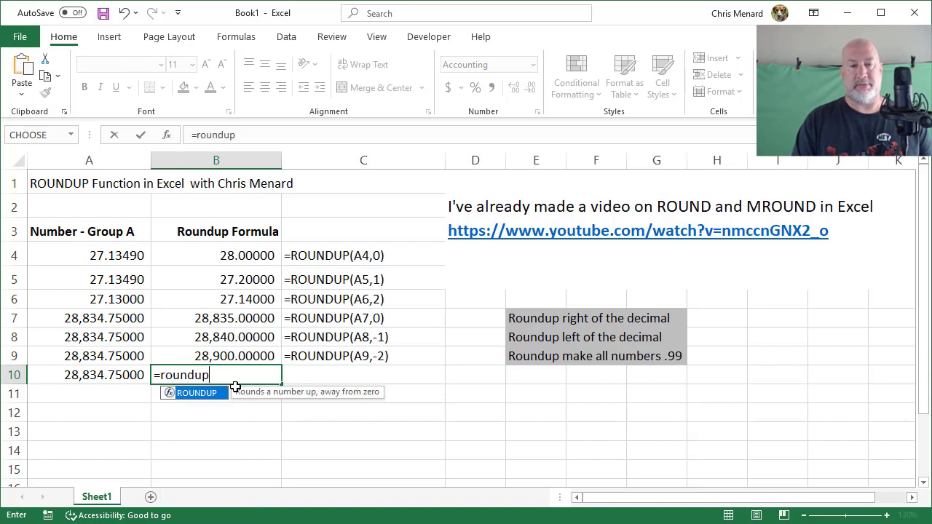
key("Tab")
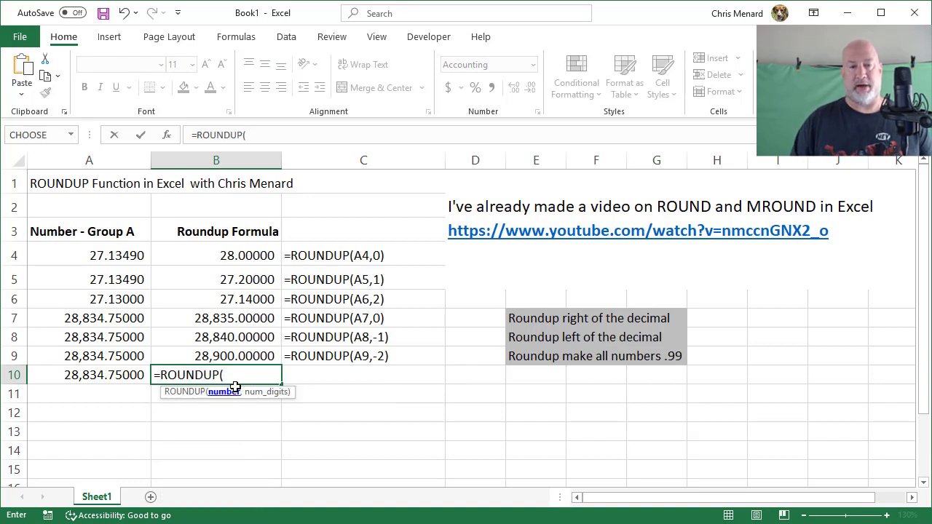
key("Left")
type(",")
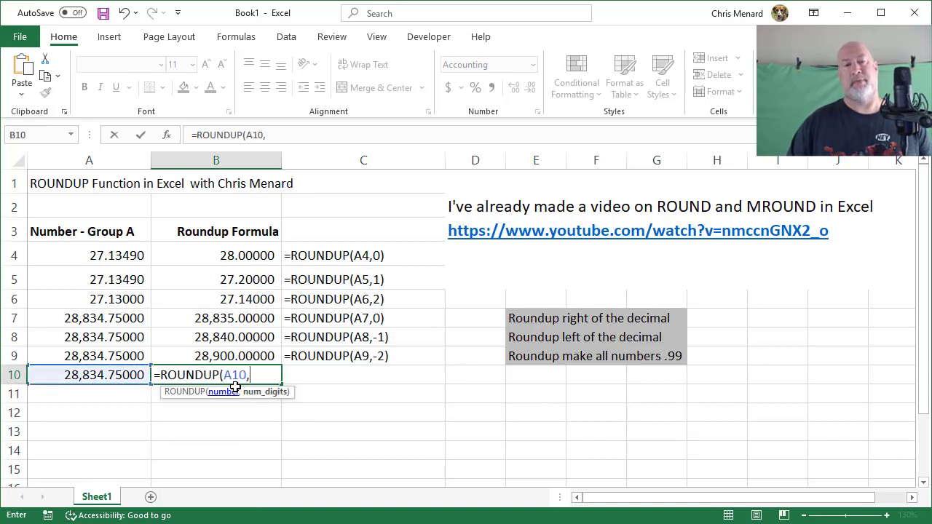
type("-")
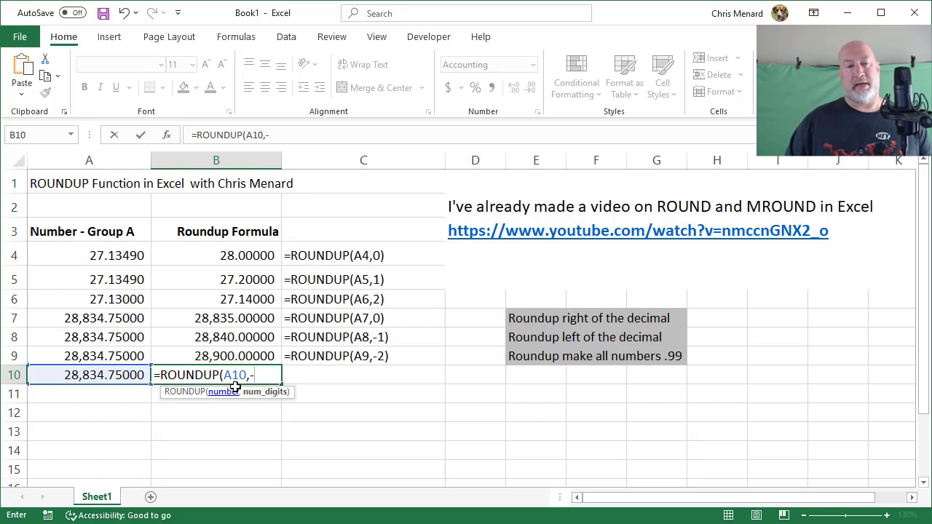
type("1")
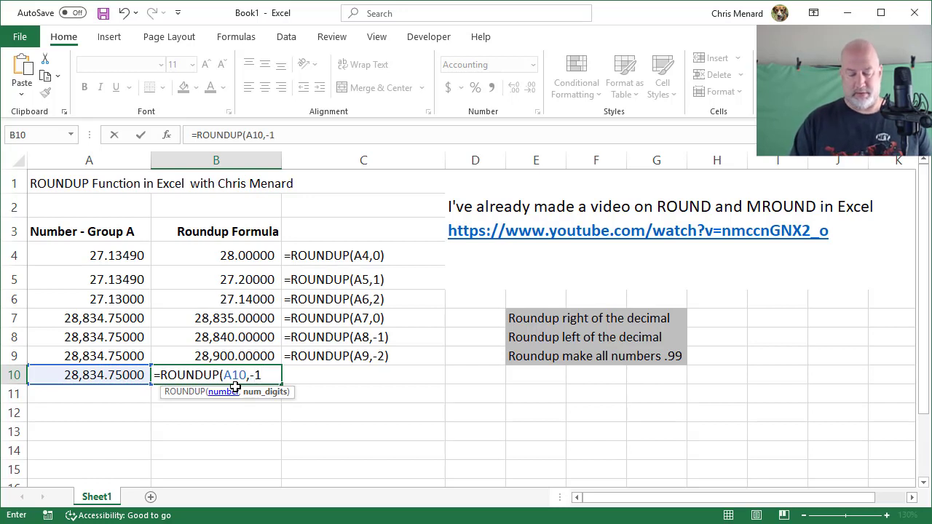
type(")-")
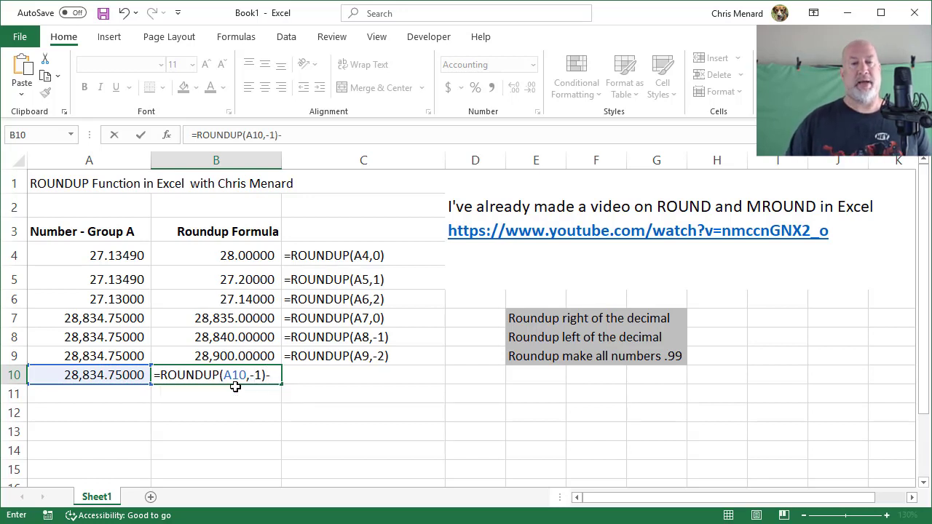
type("1")
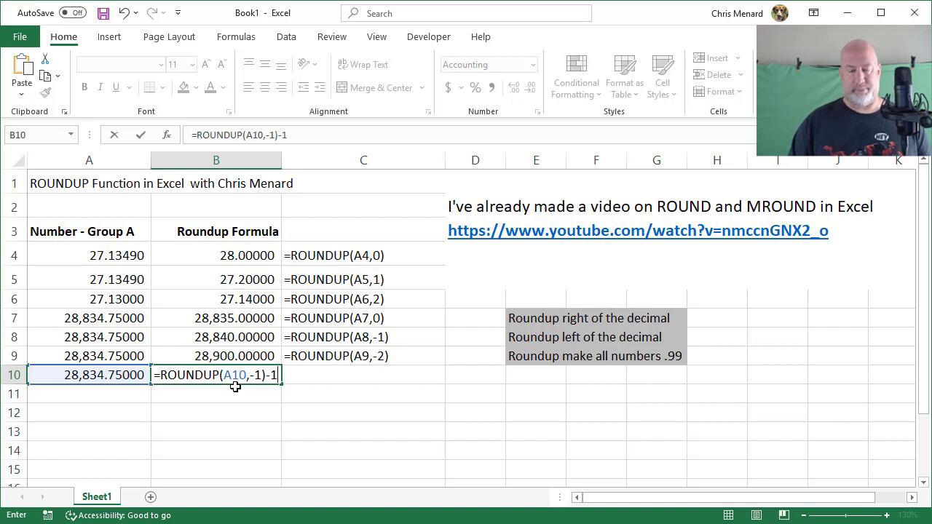
key("ctrl+Return")
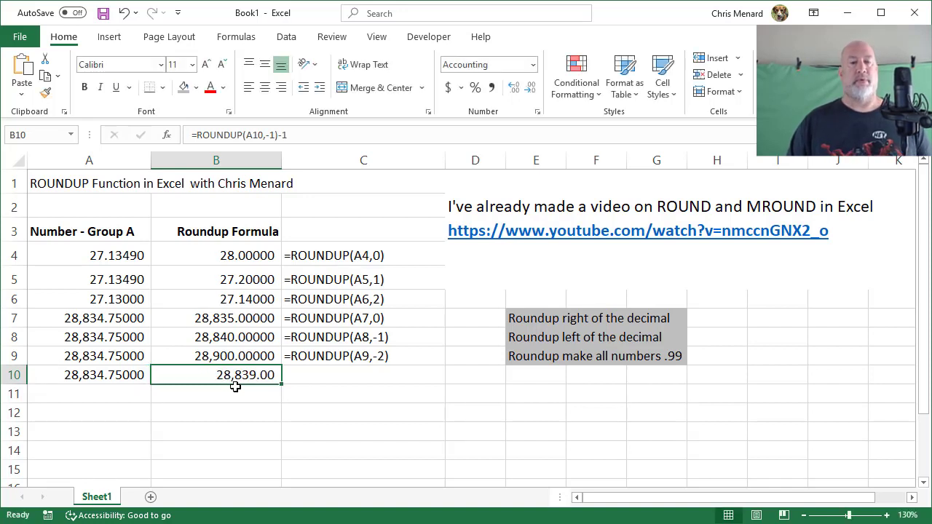
- Copy the FORMULATEXT formula from C9 down to C10
left_click(407, 363)
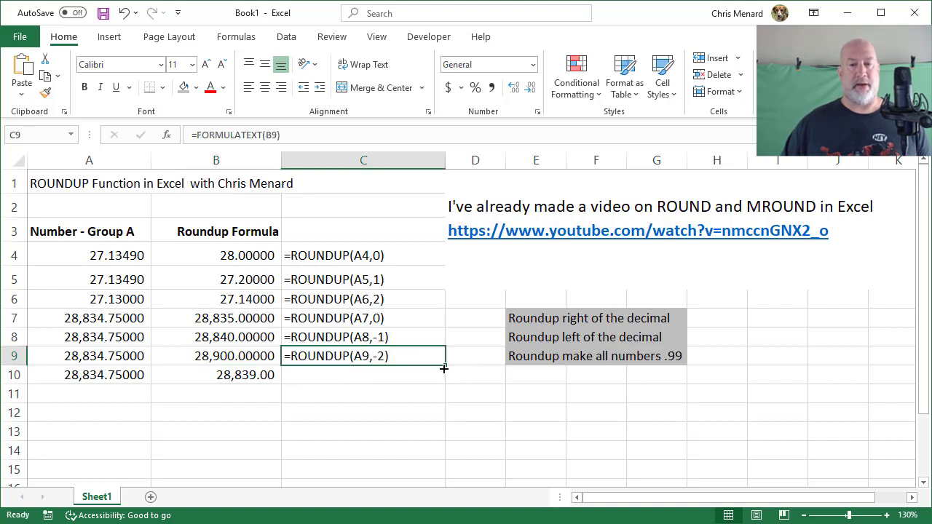
left_click_drag(443, 367, 454, 393)
left_click(239, 380)
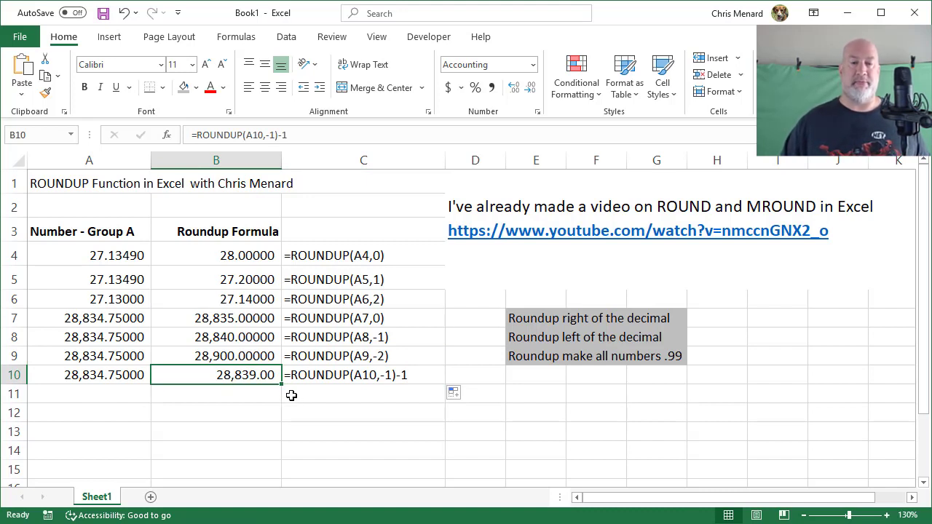
- Test the formula in B10 by entering 108 and after that 107 in cell A10
left_click(82, 378)
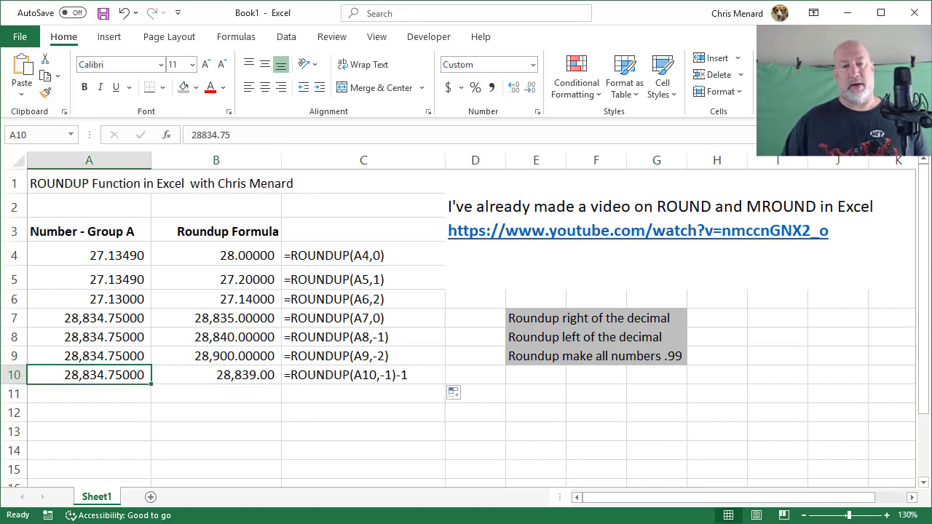
type("108")
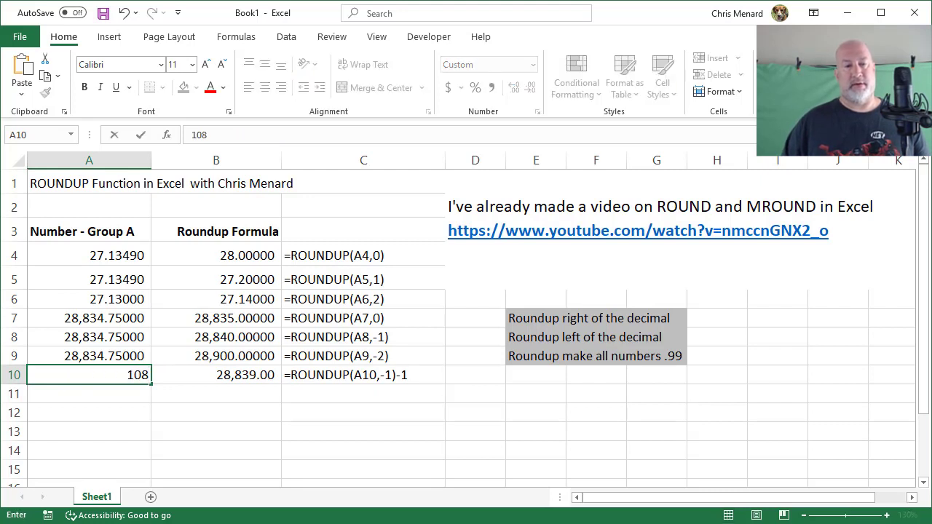
key("Return")
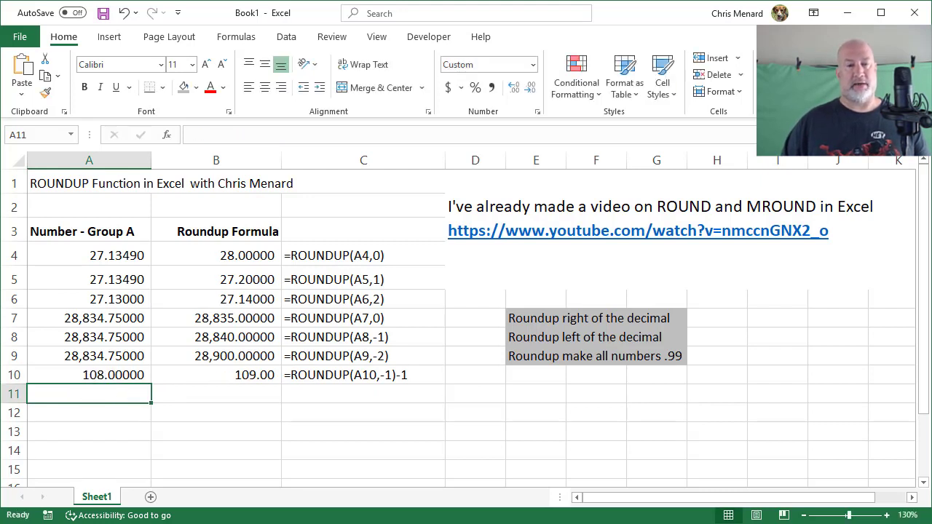
key("Up")
type("107")
key("Return")
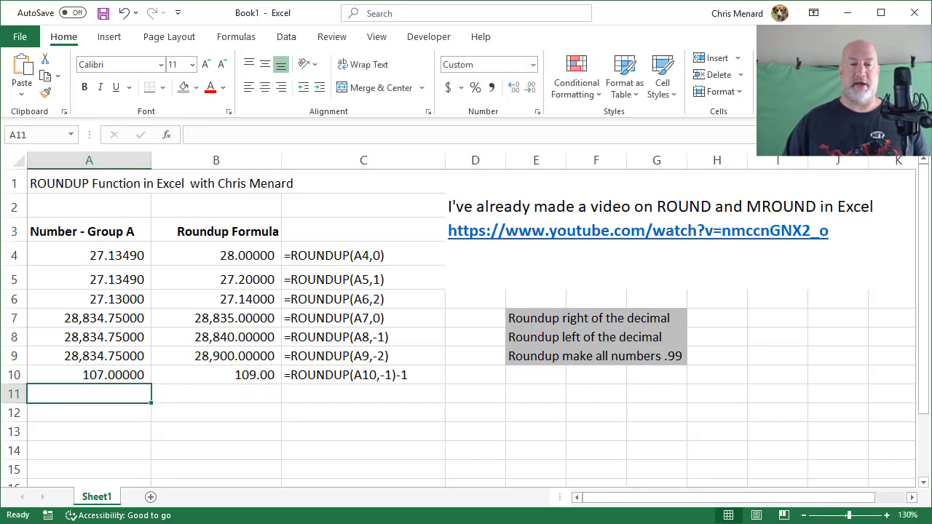
- Test the formula in B10 with larger numbers by entering 215 and after that 100003 in cell A10
key("Up")
type("215")
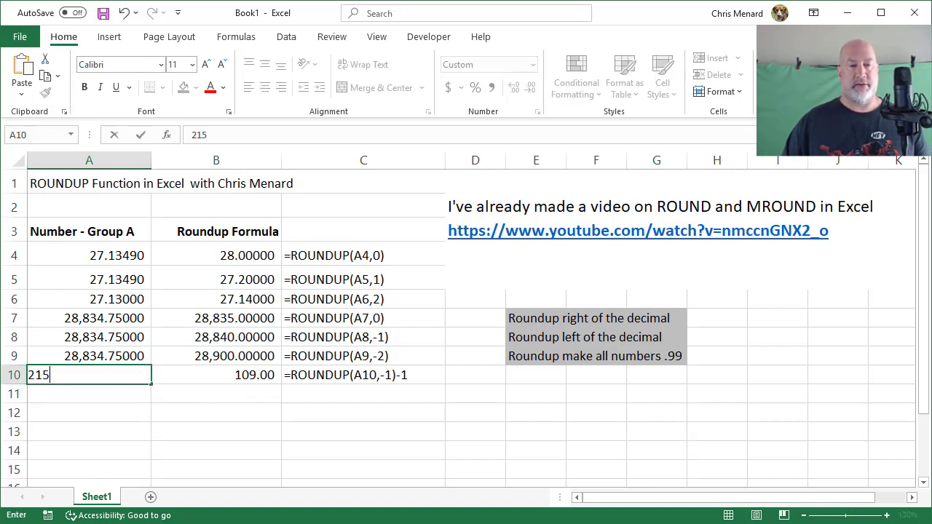
key("Return")
key("Up")
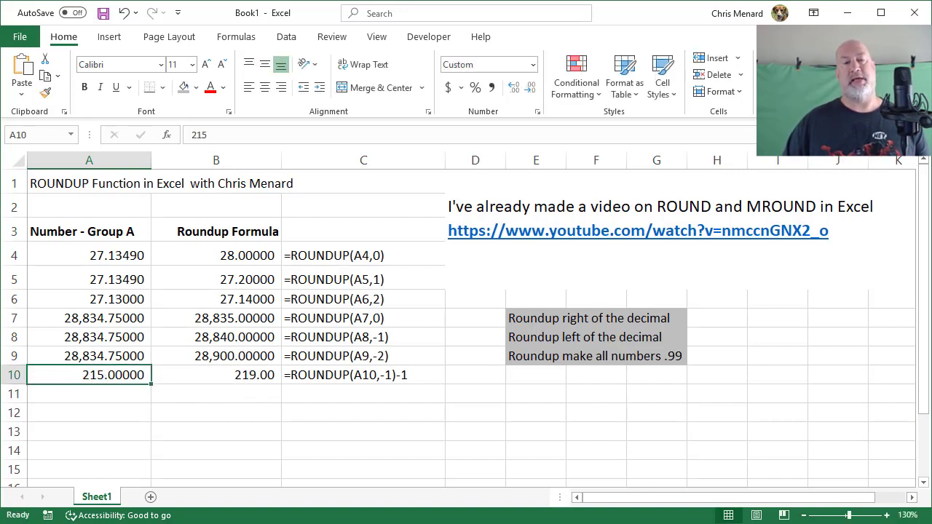
type("100")
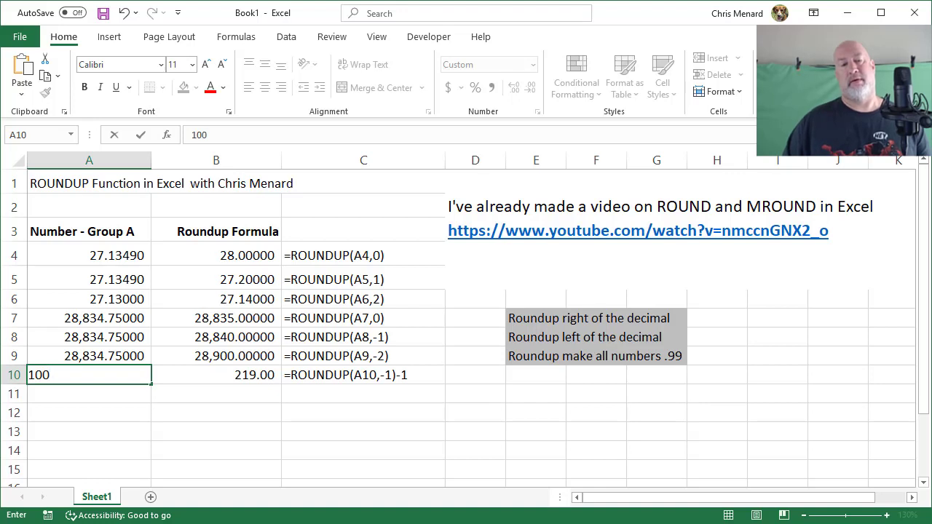
type(",003")
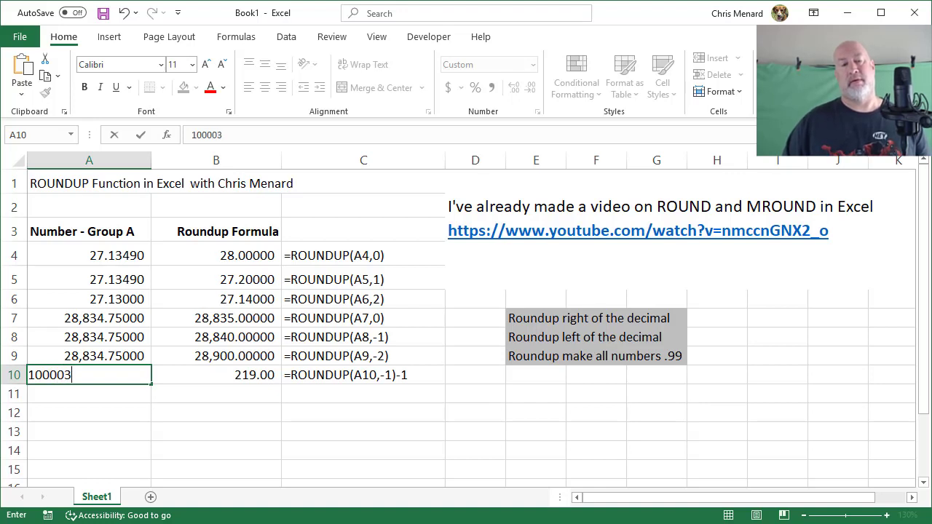
key("Return")
key("Up")
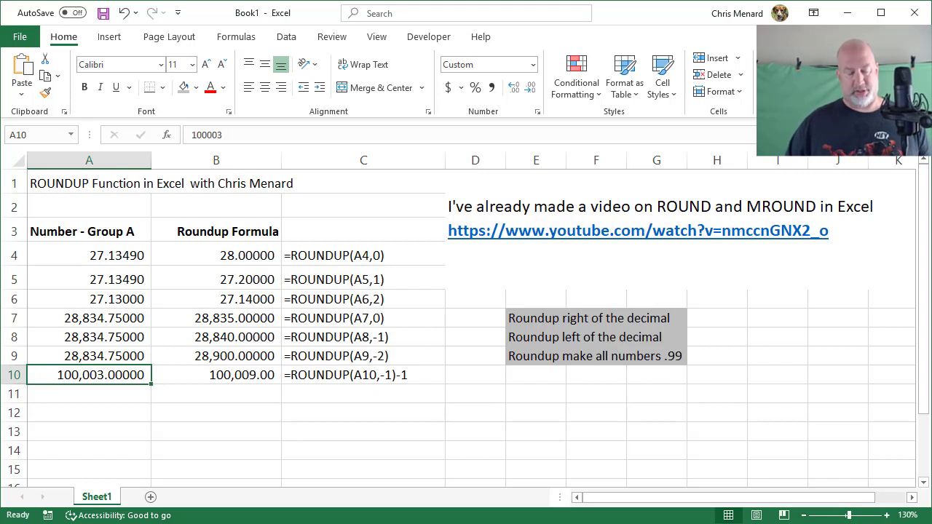
- Undo the four test entries in cell A10
key("ctrl+z")
key("ctrl+z")
key("ctrl+z")
key("ctrl+z")
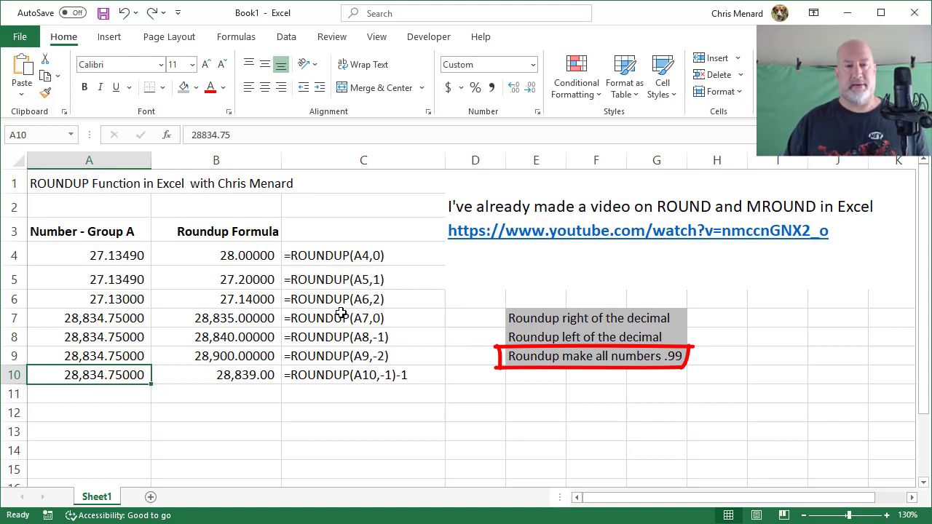
- Replace the formula in cell B4 with =ROUNDUP(A4,0)-.01 so the rounded number ends in .99
key("Up")
key("Up")
key("Up")
key("Up")
key("Up")
key("Up")
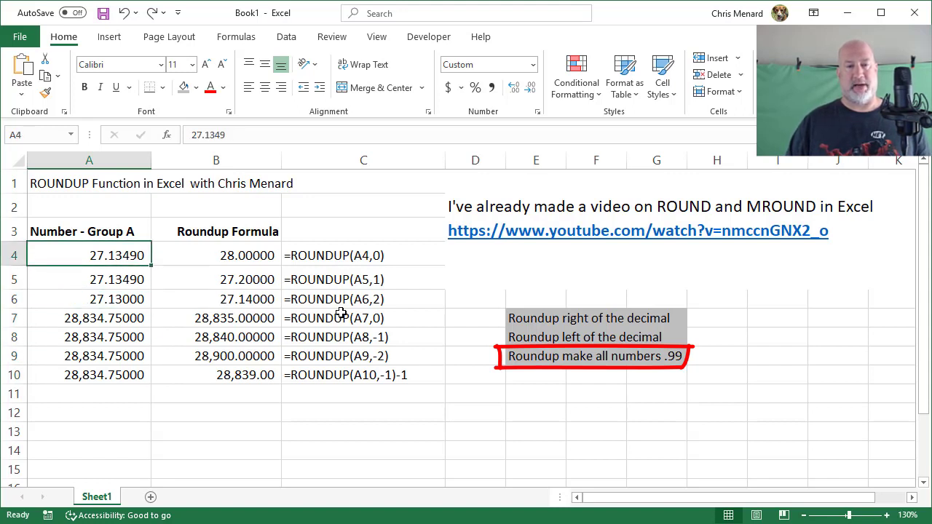
key("Right")
key("F2")
key("Escape")
type("=roundup")
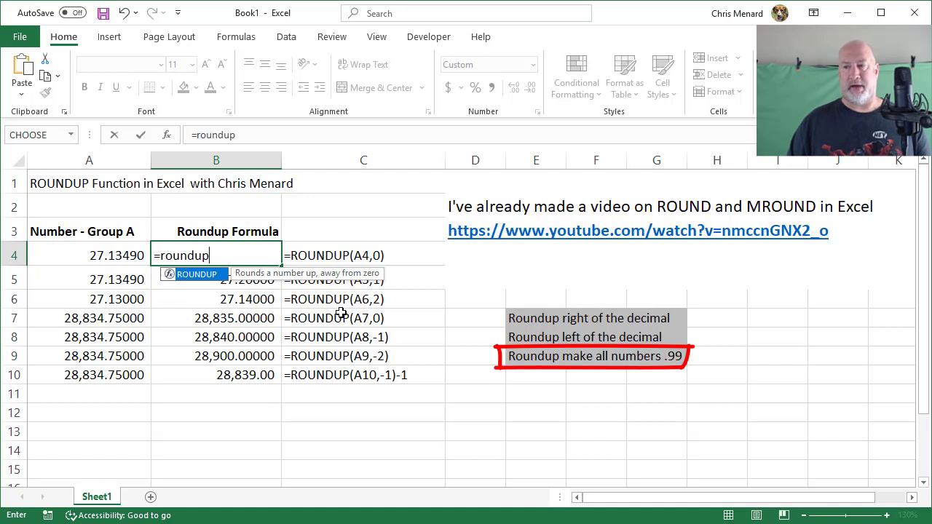
key("Tab")
key("Left")
type(",")
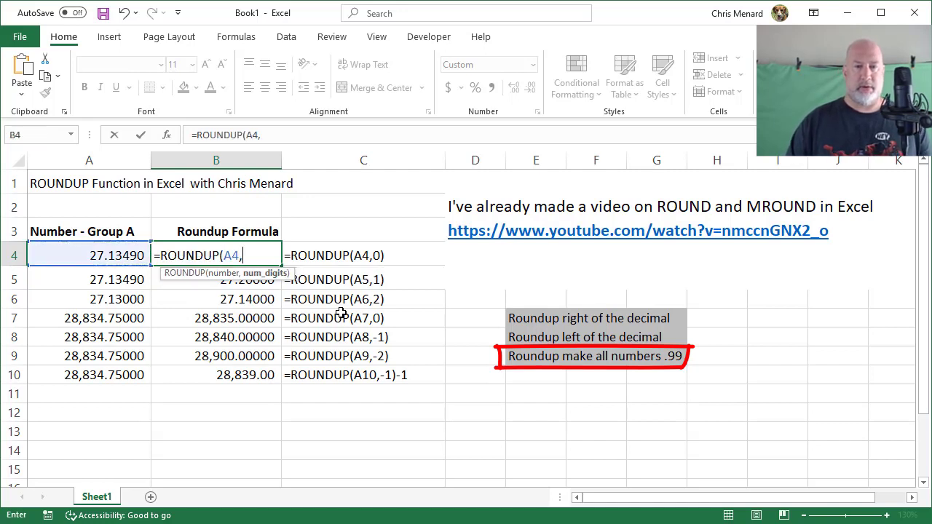
type("0")
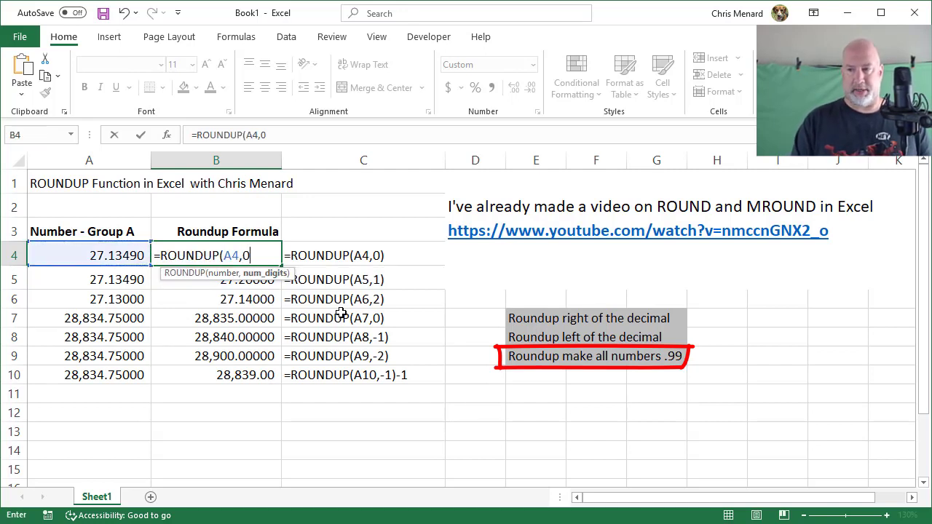
type(")")
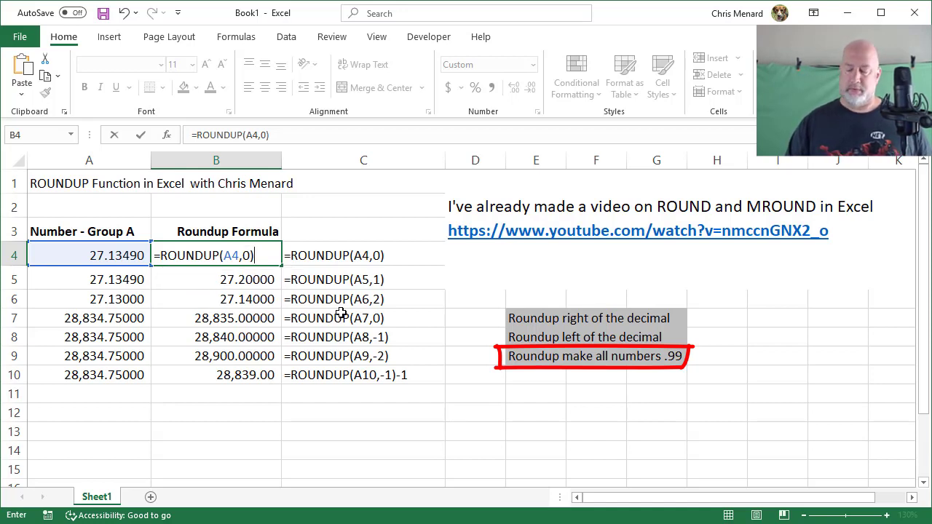
type("-")
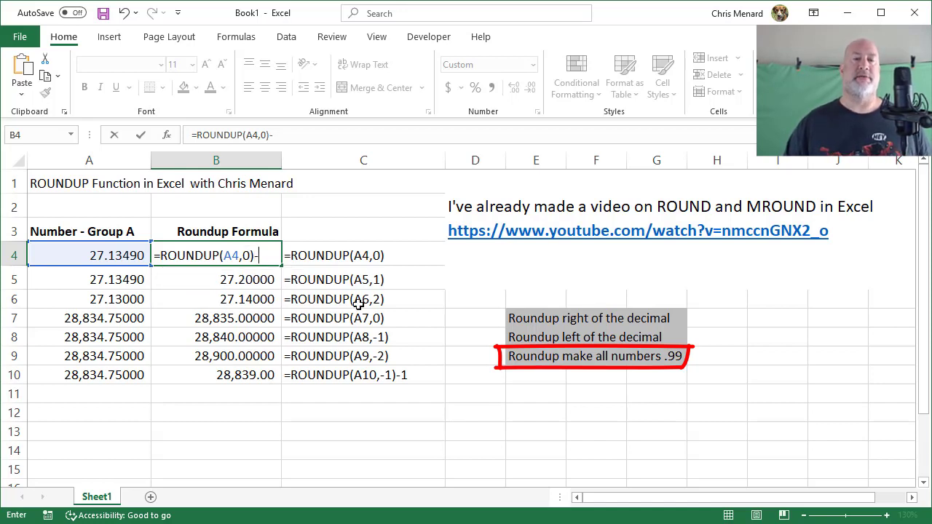
type(".0")
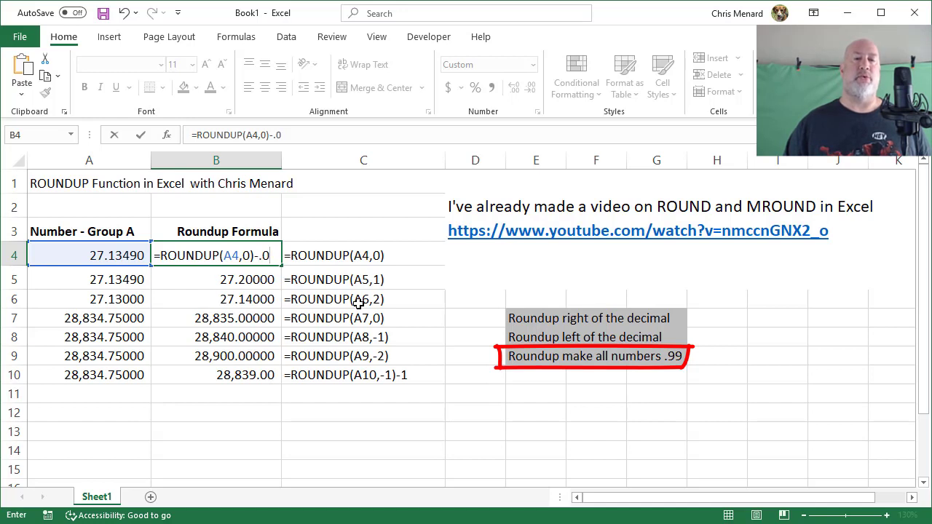
type("1")
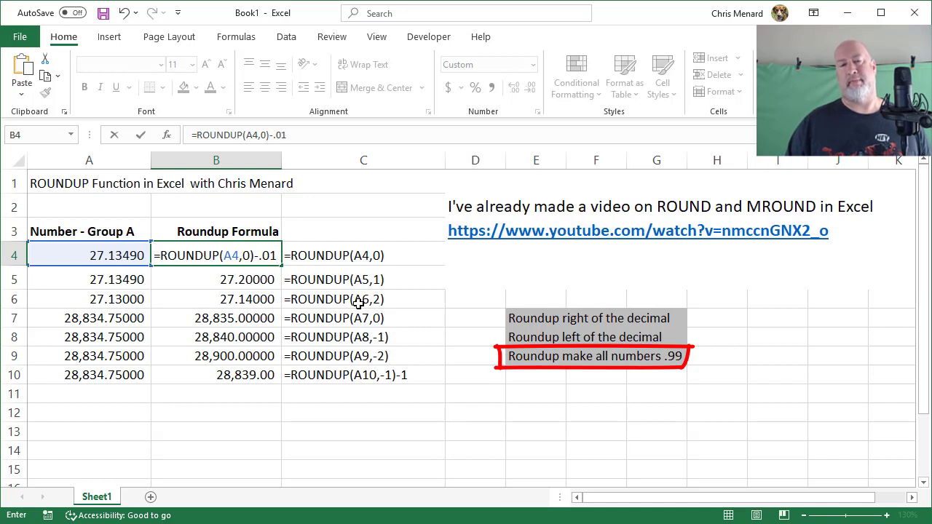
key("Return")
key("Up")
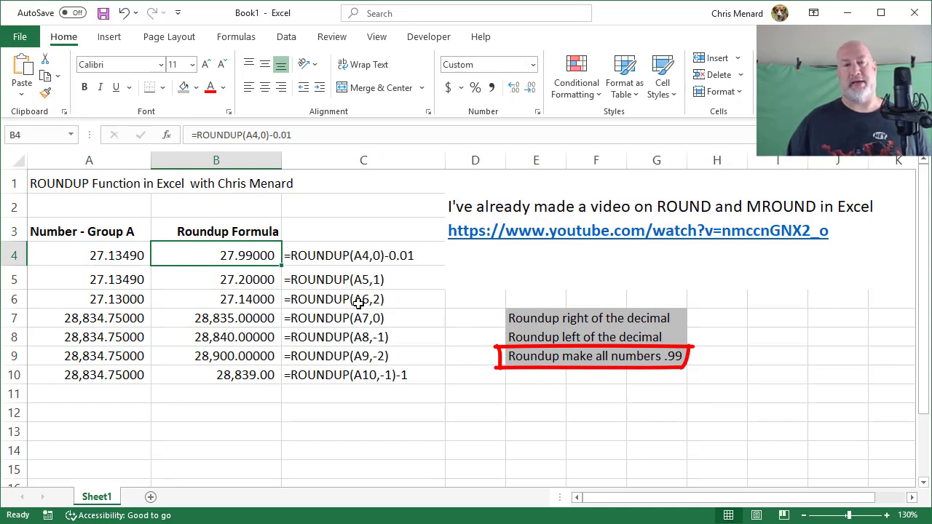
- Set the number in cell A4 to 106.36 to test the .99 formula in B4
key("Left")
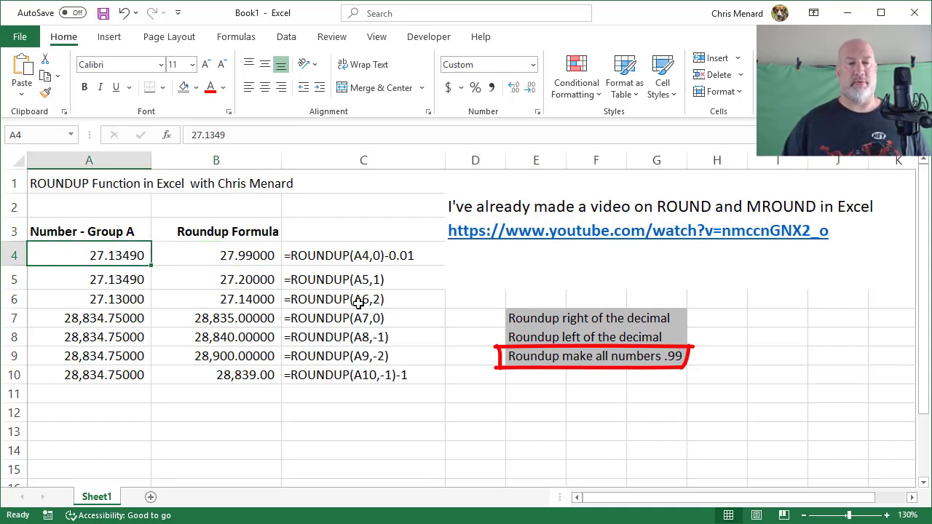
type("106.")
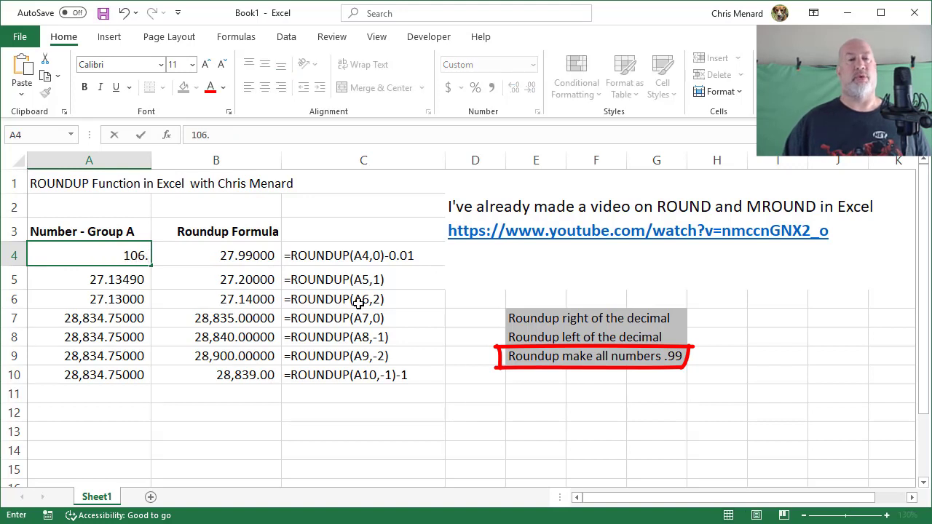
type("36")
key("ctrl+Return")
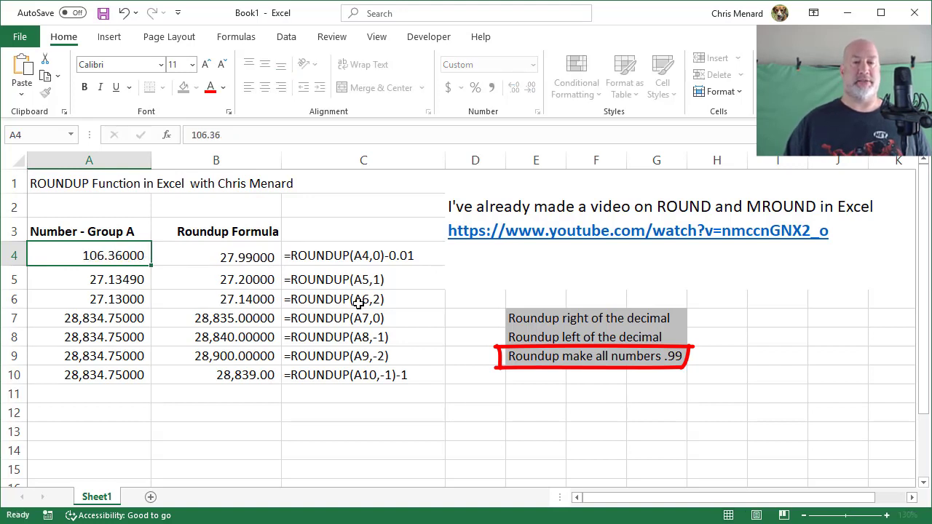
key("Return")
key("Up")
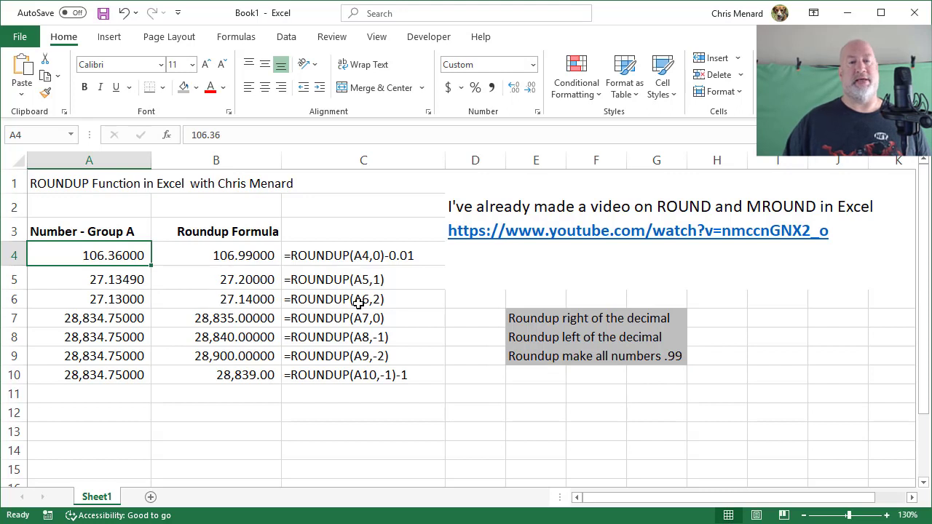
- Set the number in cell A4 to 15464.2131431 to test the .99 formula with a larger number
type("10")
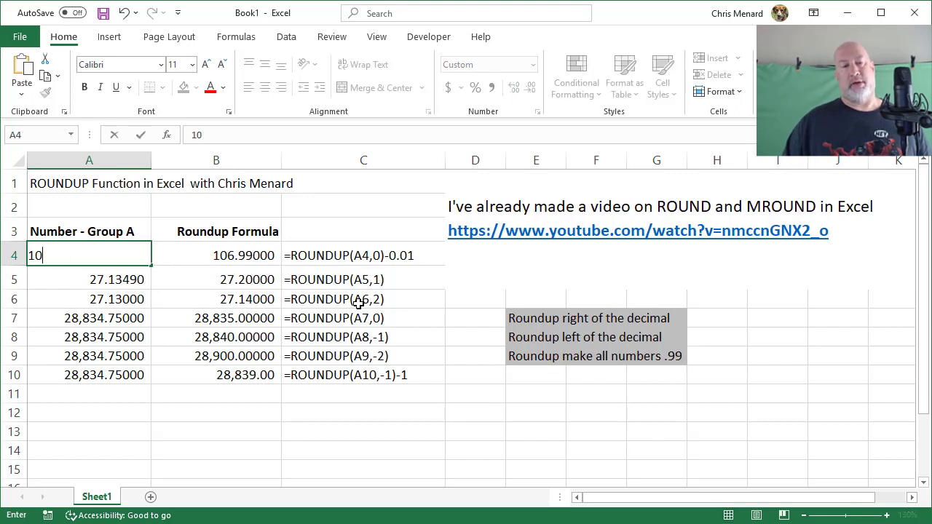
key("Escape")
type("1546")
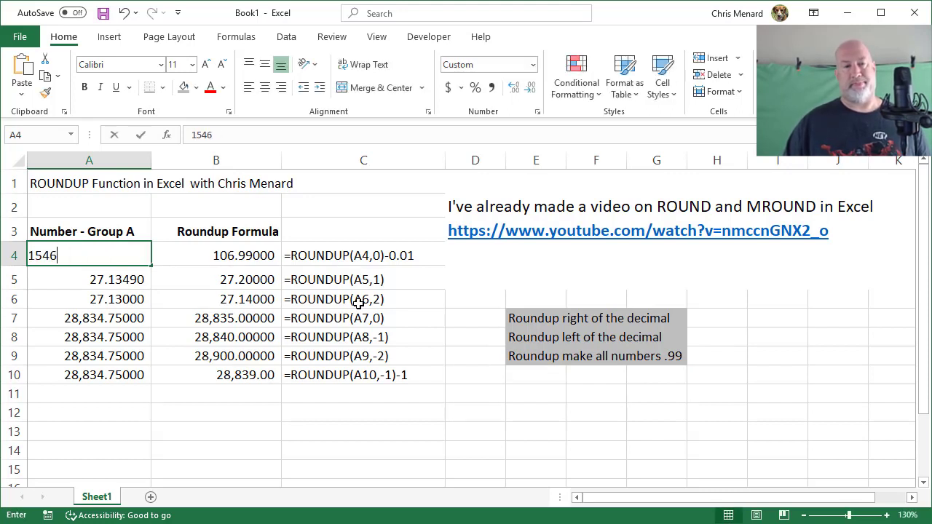
type("4.2131431")
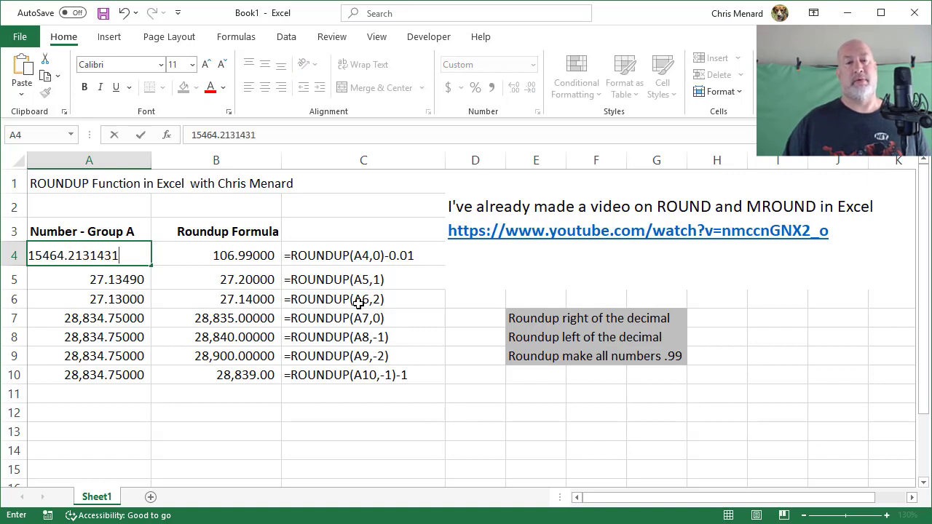
key("Return")
key("Up")
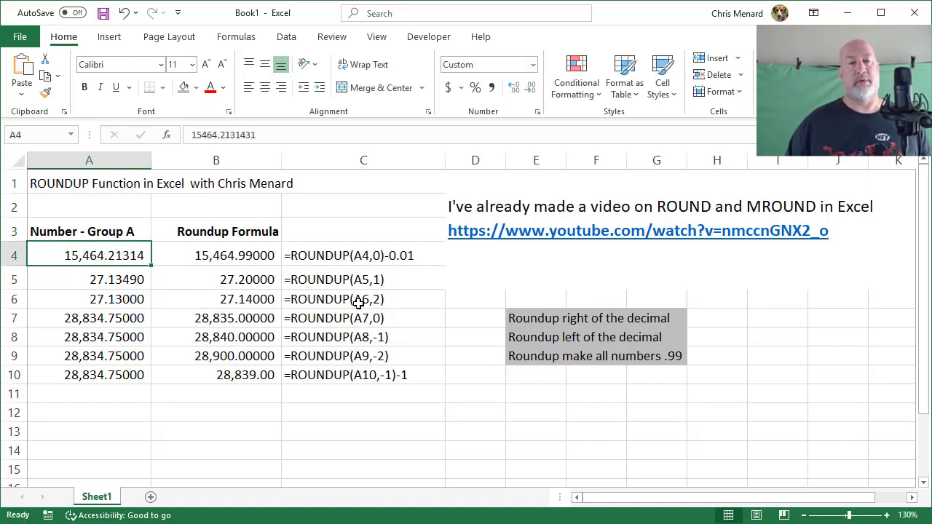